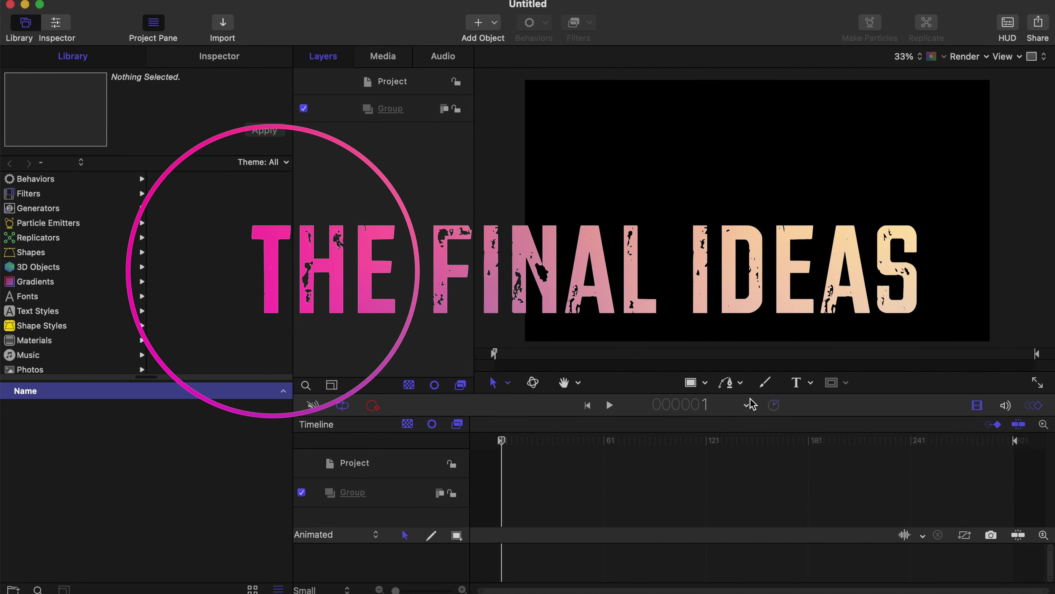
Step: Draw a new flat text box across the black canvas
left_click(810, 382)
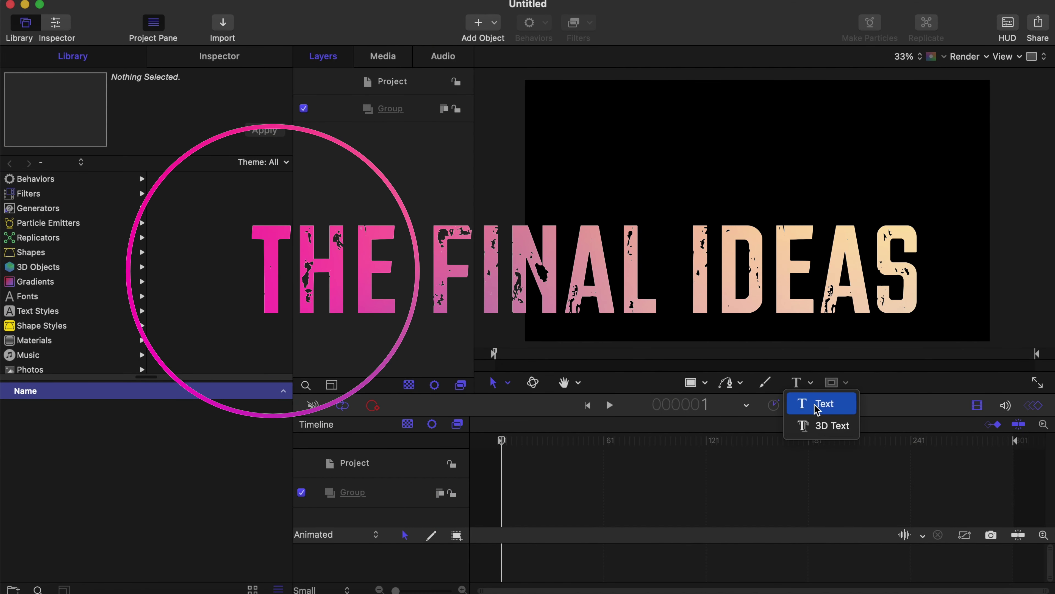
left_click(821, 403)
mouse_move(665, 179)
left_mouse_down()
mouse_move(850, 226)
mouse_move(901, 212)
left_mouse_up()
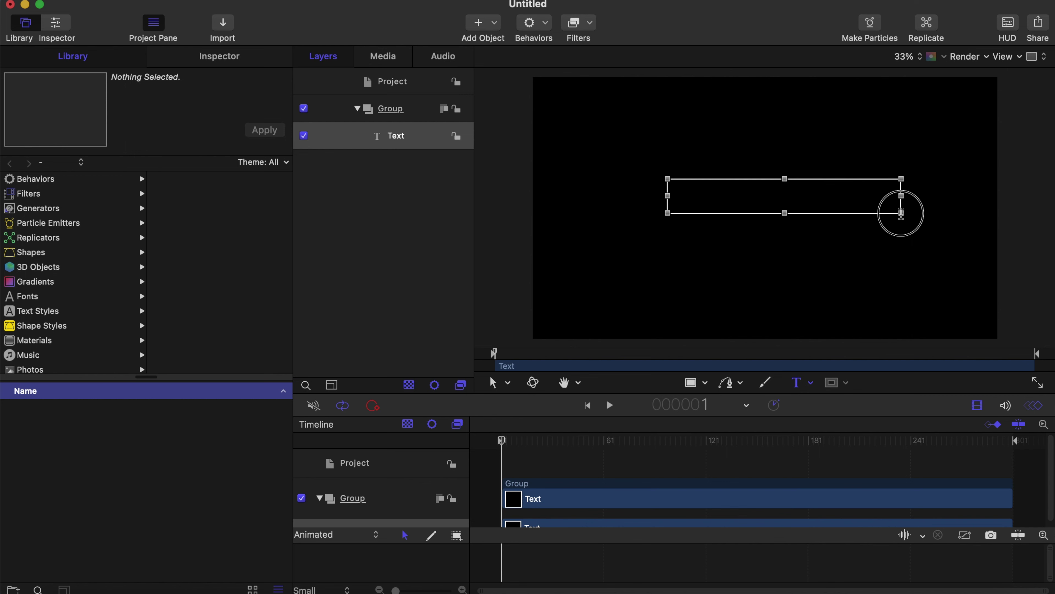
left_click_drag(901, 211, 901, 213)
Step: Enter THE FINAL IDEAS in the text layer's Text field in the Inspector
left_click(238, 61)
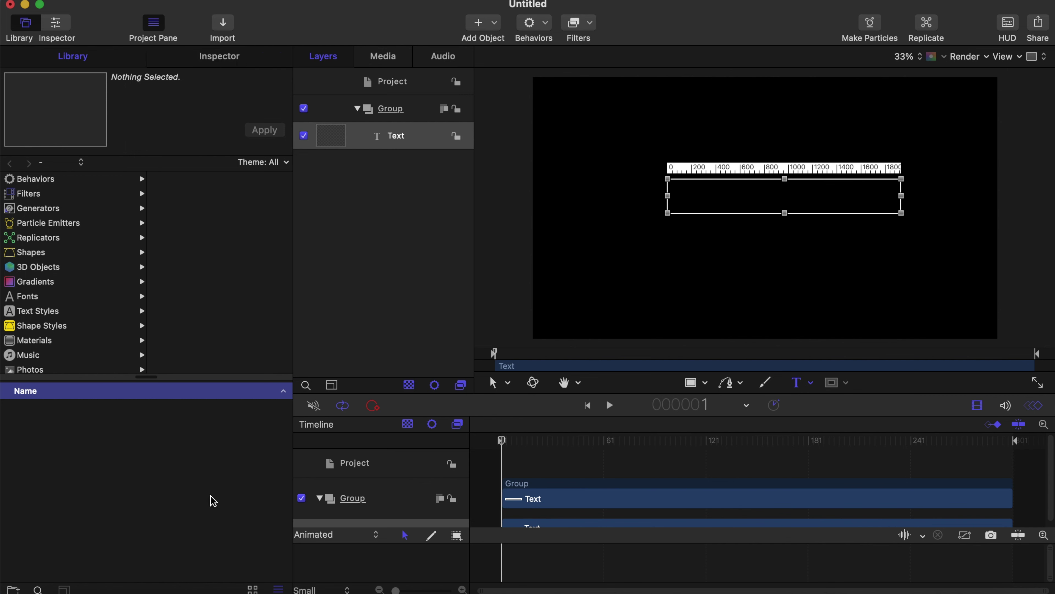
scroll(198, 514, "down", 4)
left_click(66, 548)
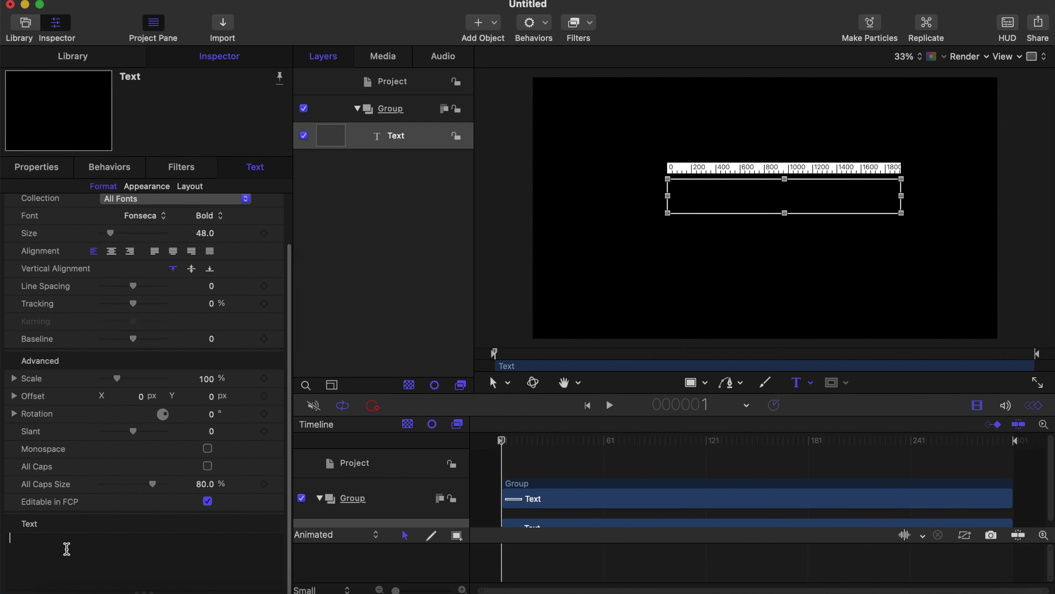
type("THE FI")
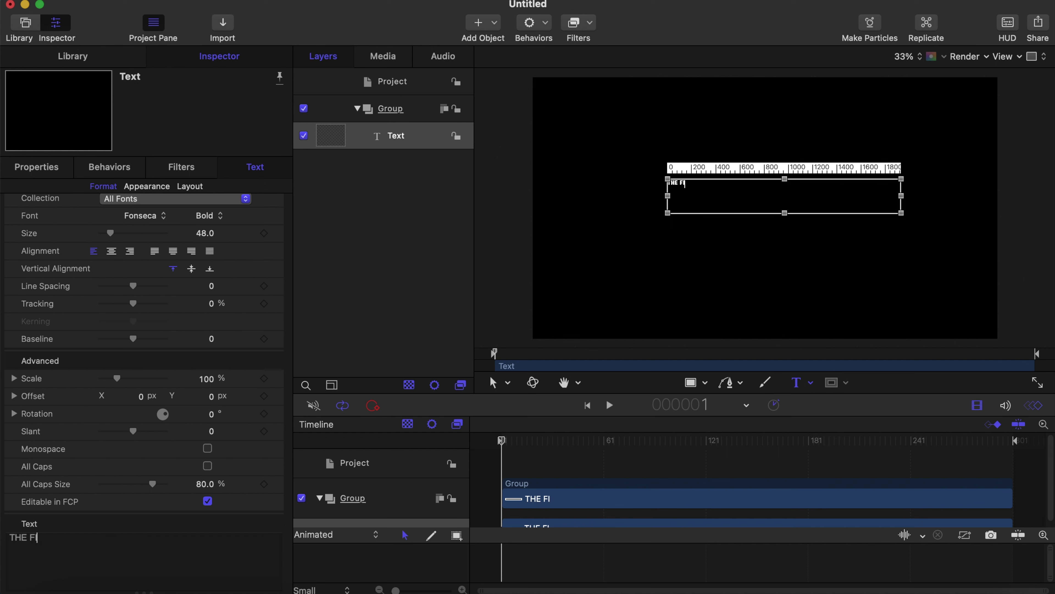
type("NAL IDEAS")
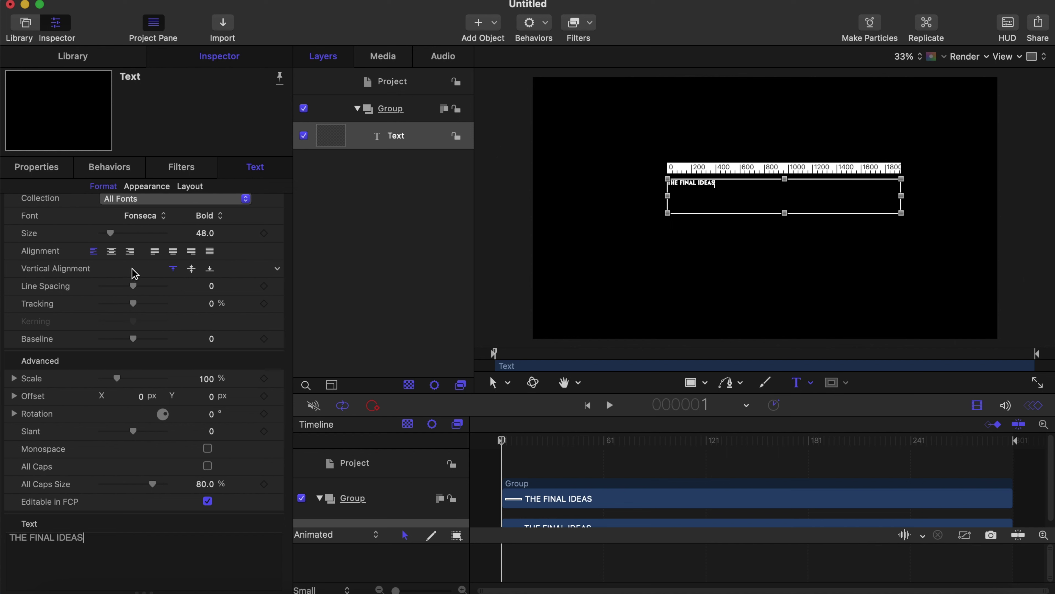
Step: Set the title font to Fonseca Regular at size 215
left_click(159, 218)
left_click(159, 219)
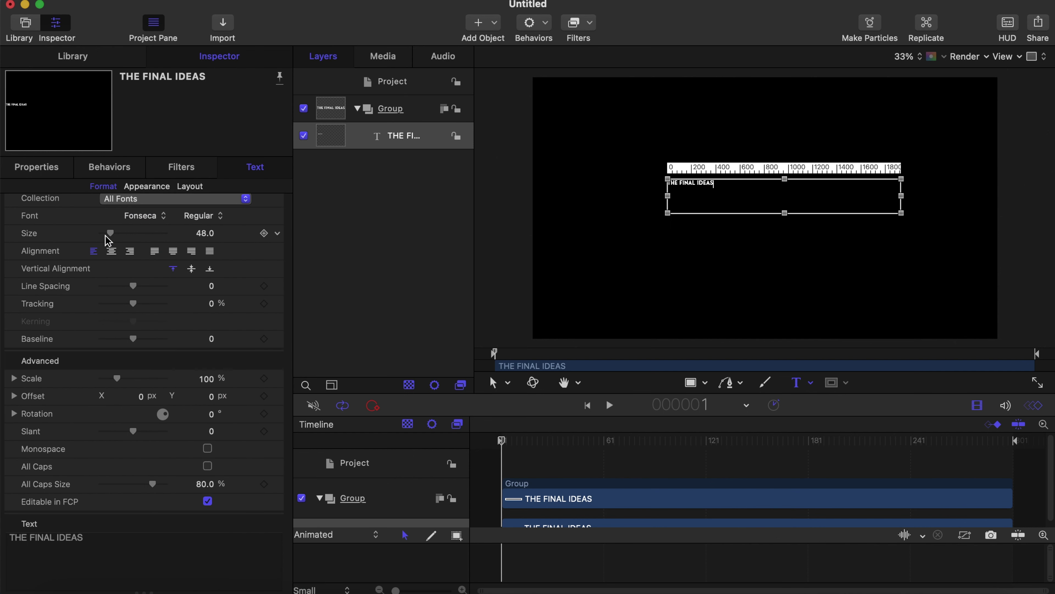
left_click_drag(111, 236, 155, 236)
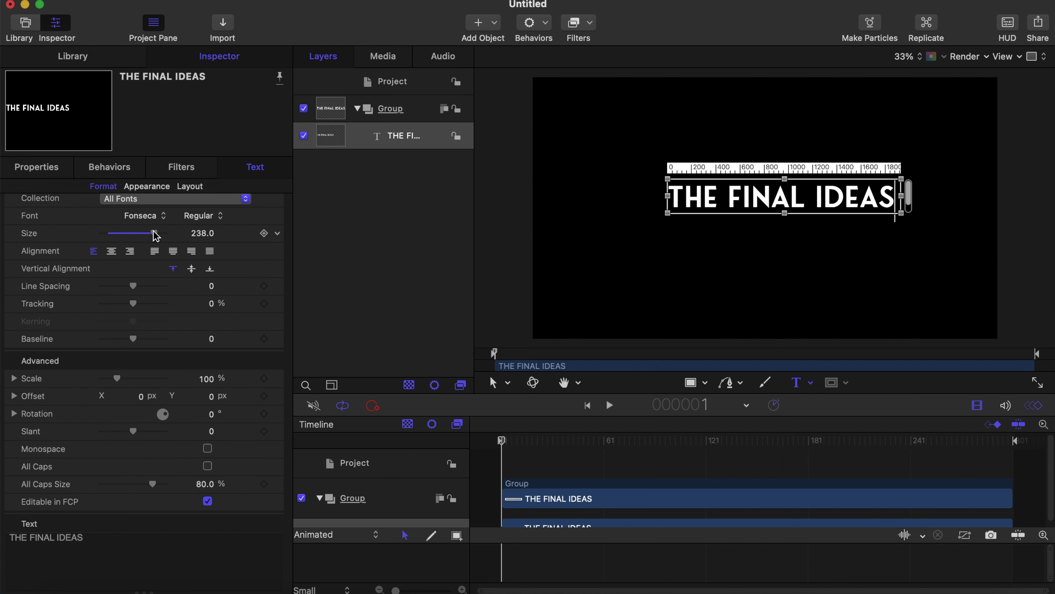
left_click(202, 234)
type("215")
key("Return")
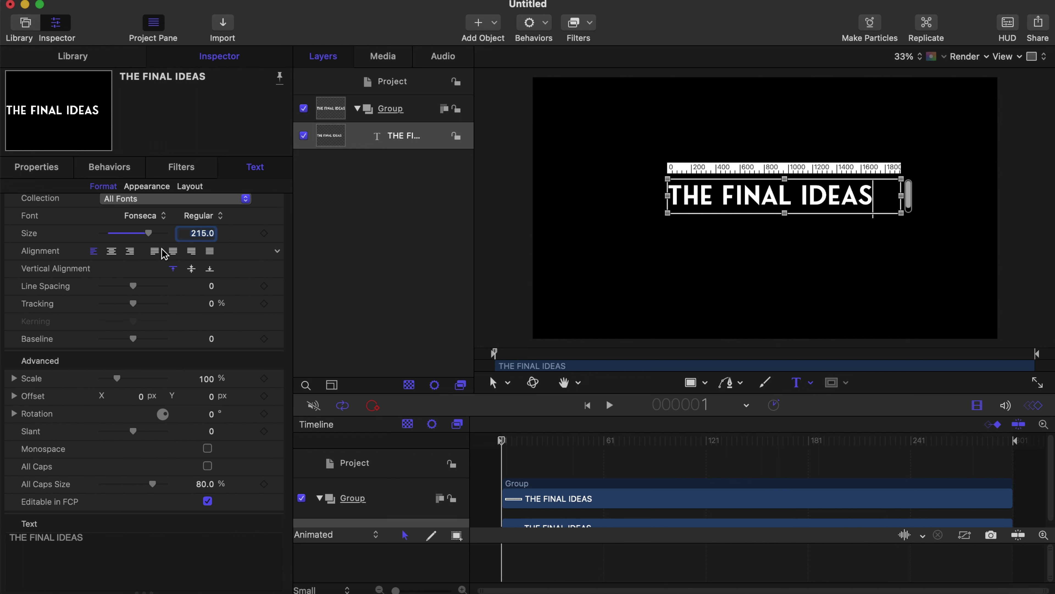
Step: Centre the title both vertically and horizontally in its text box
left_click(190, 270)
left_click(112, 252)
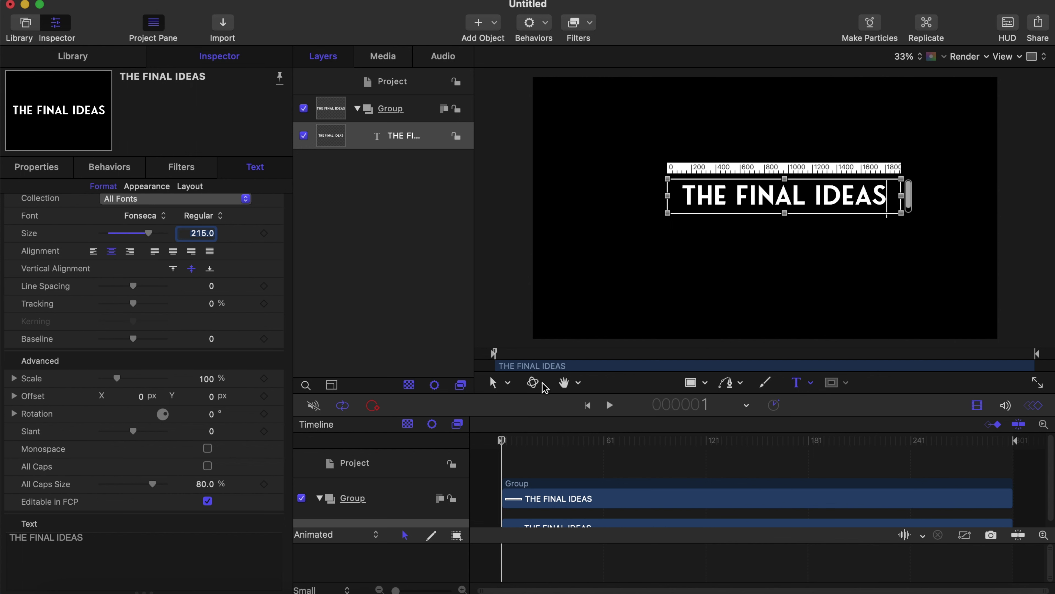
left_click(691, 383)
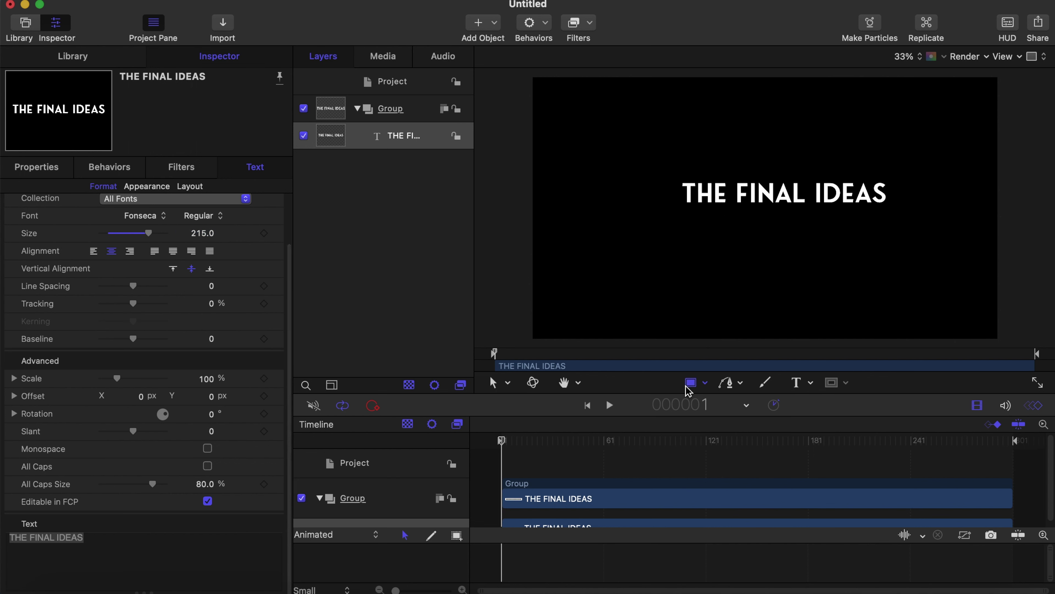
Step: Reset the title's position to 0,0 and keyframe it around frame 20
left_click(41, 170)
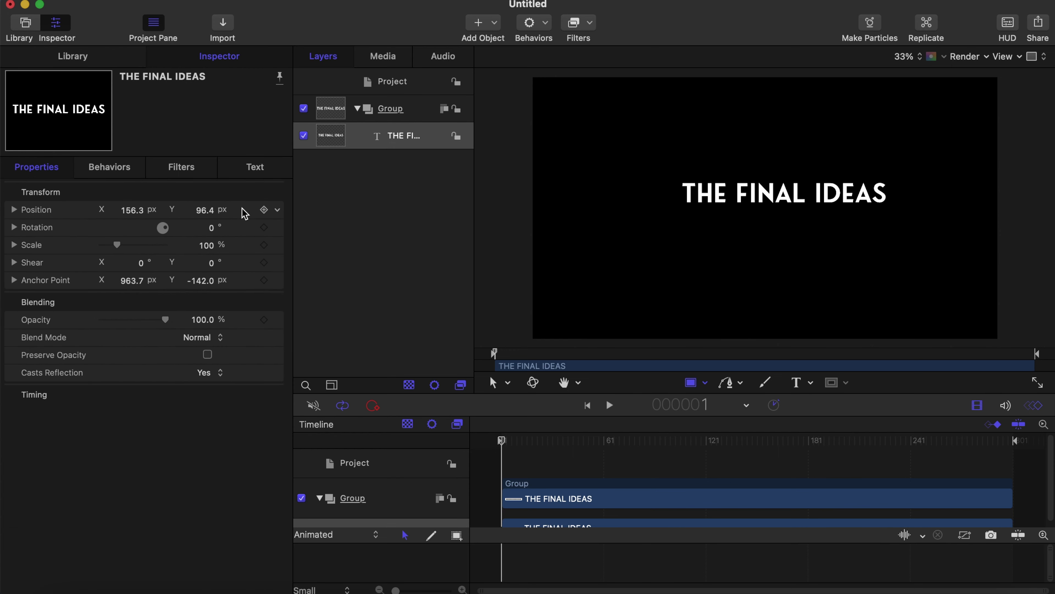
left_click(275, 210)
left_click(294, 220)
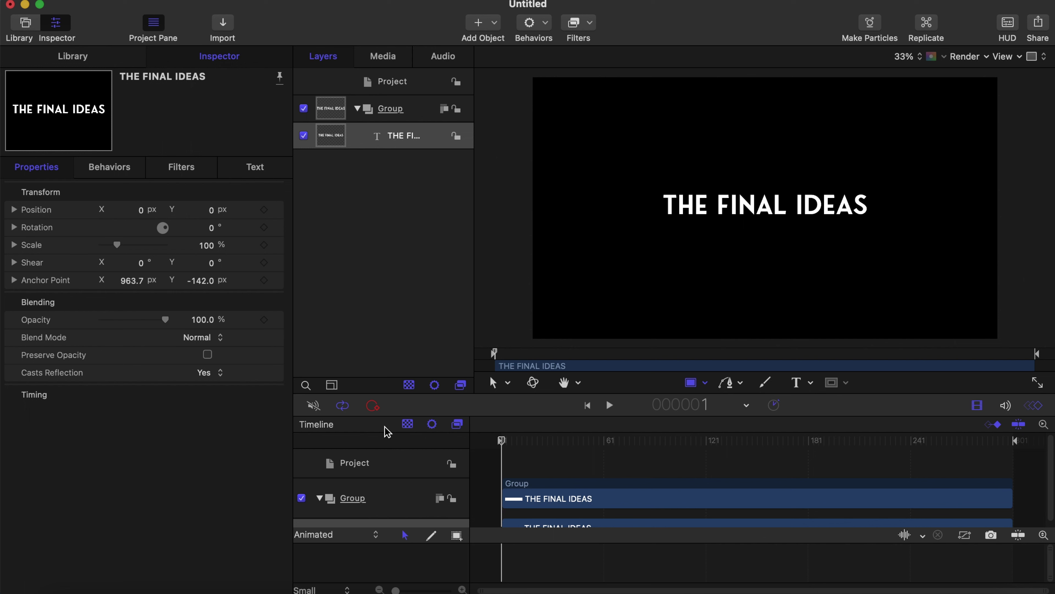
left_click_drag(506, 445, 539, 449)
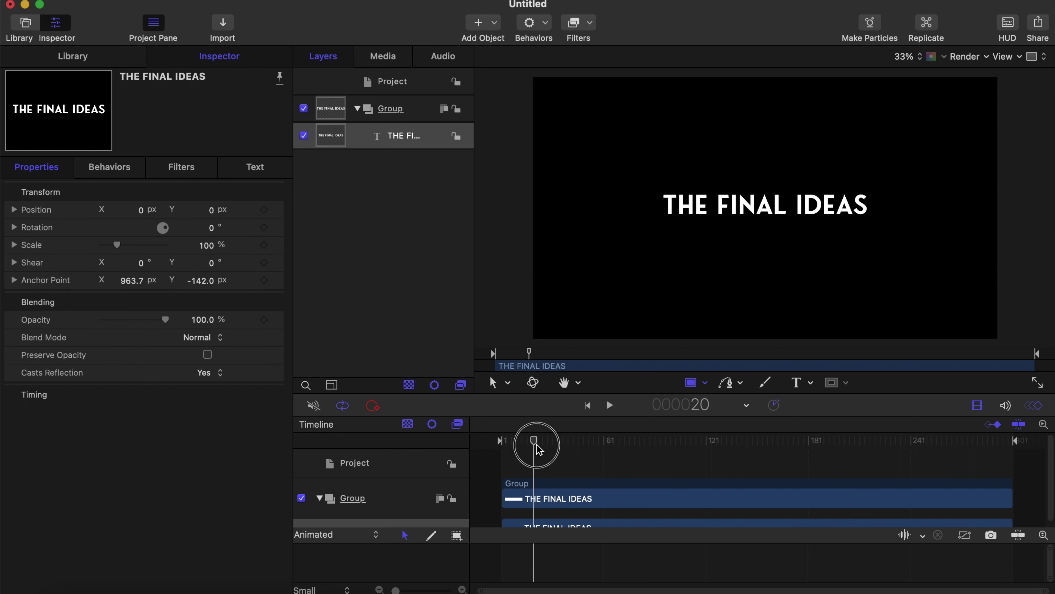
left_click_drag(539, 449, 534, 447)
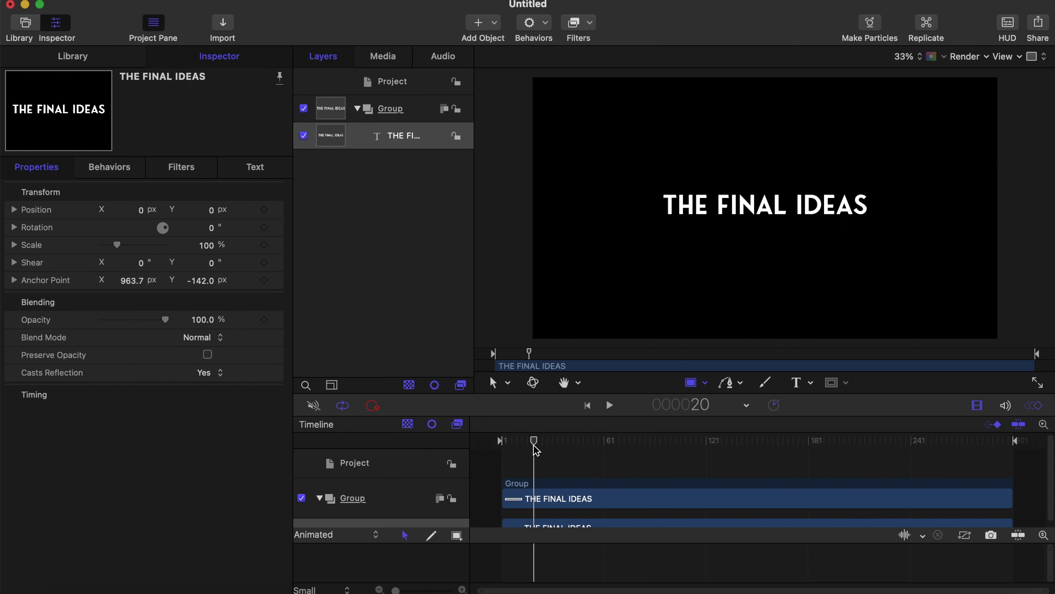
left_click(264, 209)
Step: At frame 1, lower the title to Y -234, then preview the rise up to frame 22
left_click_drag(534, 441, 435, 444)
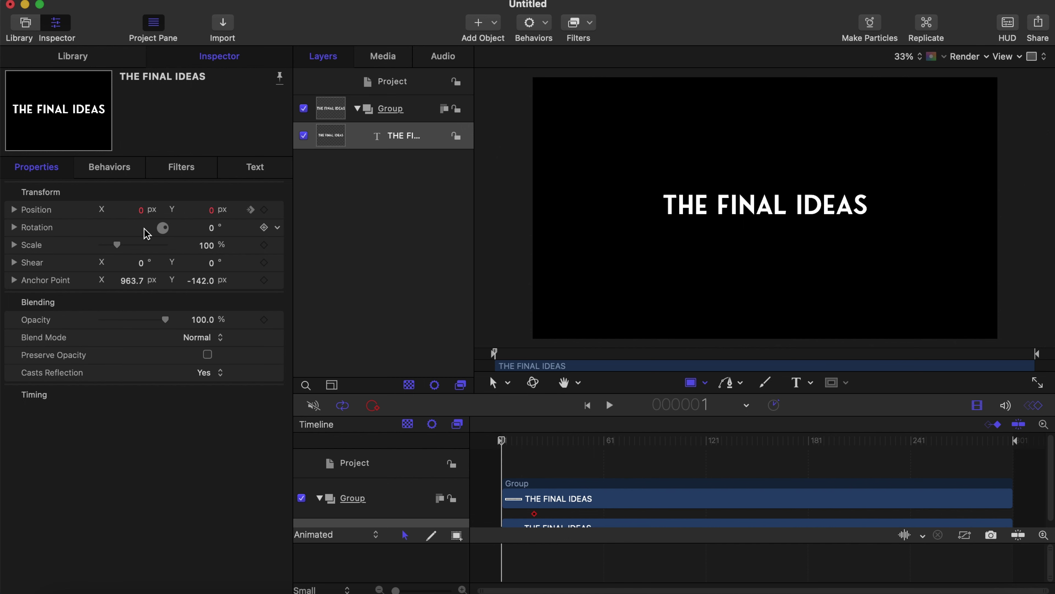
left_click_drag(213, 213, 212, 250)
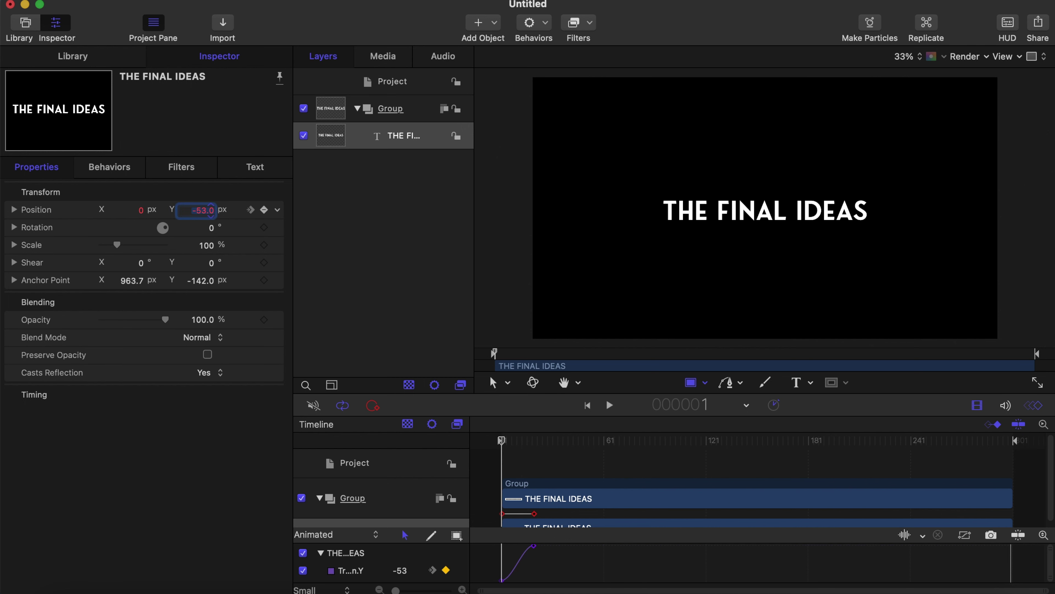
mouse_move(198, 209)
left_mouse_down()
mouse_move(198, 234)
mouse_move(198, 211)
left_mouse_up()
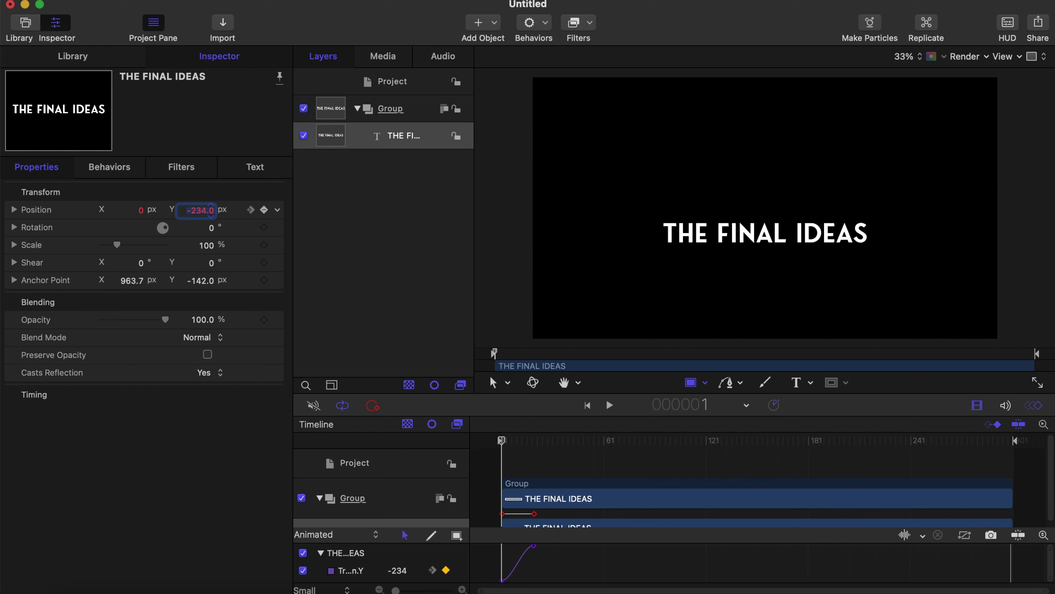
left_click(503, 442)
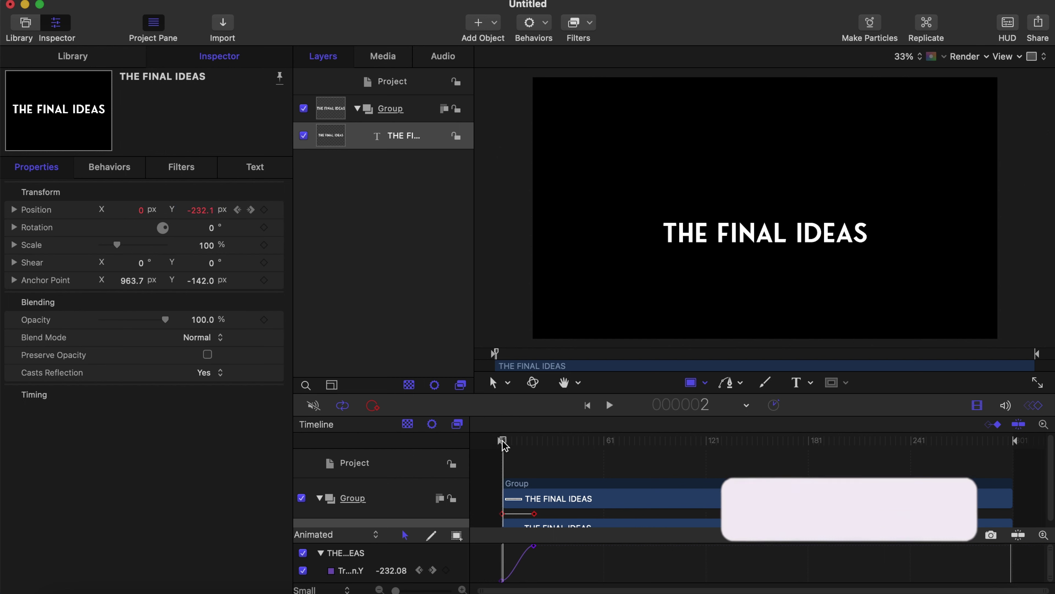
key("space")
left_click(473, 443)
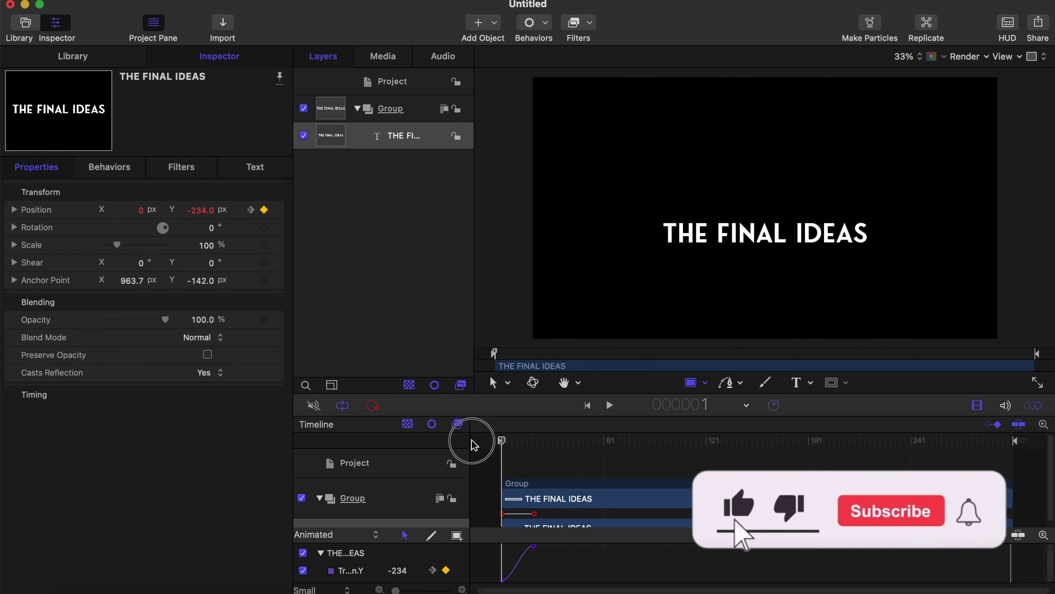
mouse_move(472, 443)
left_mouse_down()
mouse_move(528, 443)
mouse_move(497, 440)
left_mouse_up()
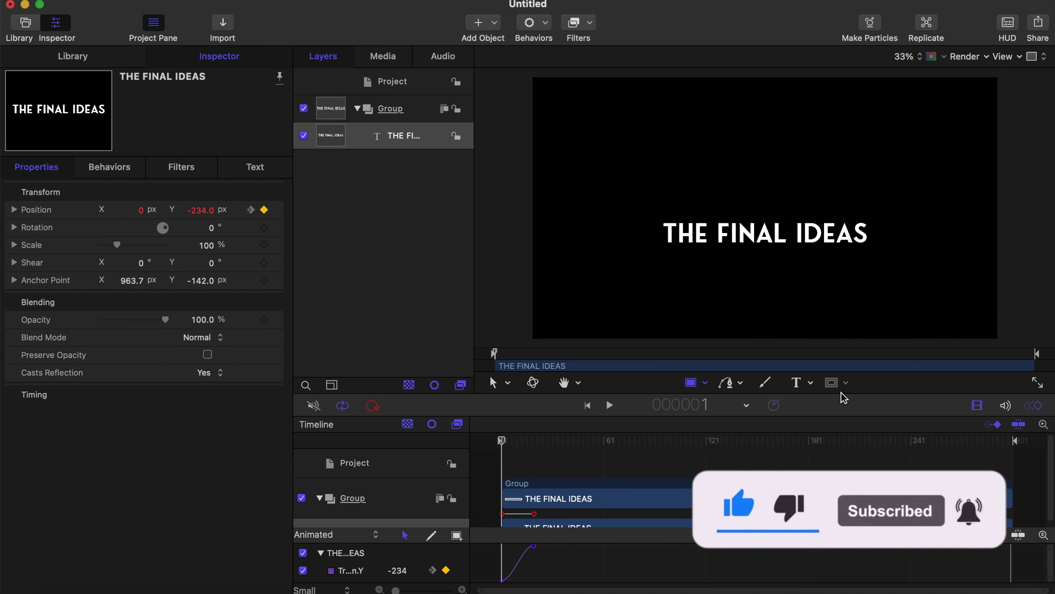
Step: On the title's group, draw a Rectangle Mask covering THE FINAL IDEAS
left_click(396, 111)
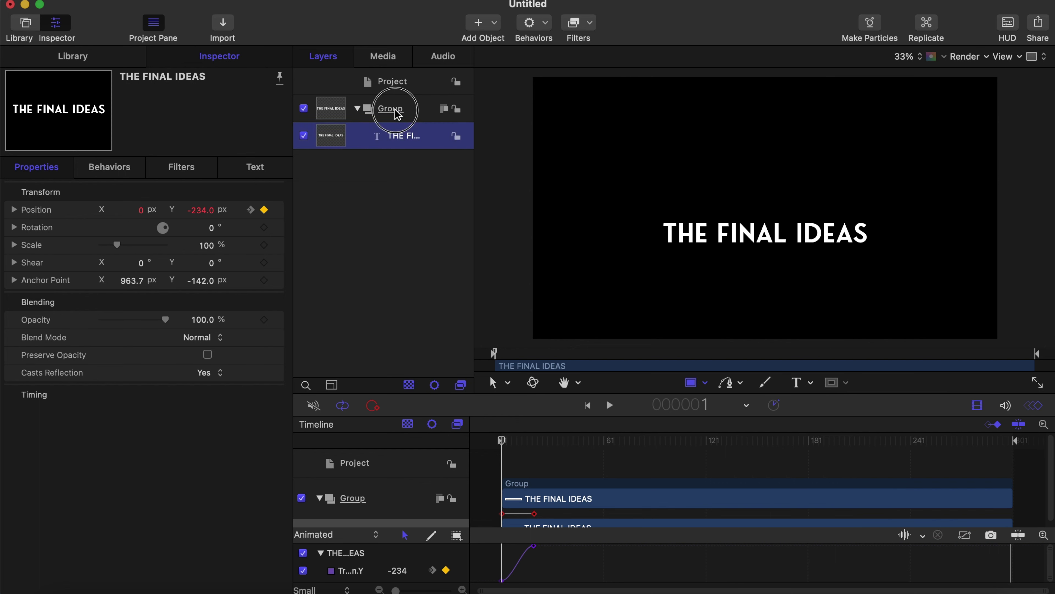
left_click(847, 382)
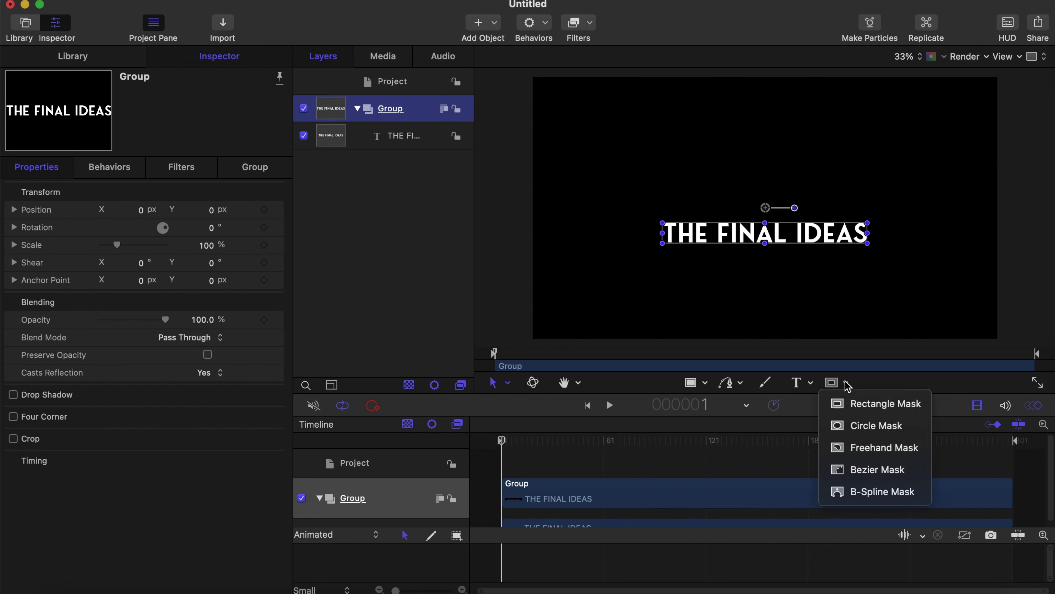
left_click(866, 402)
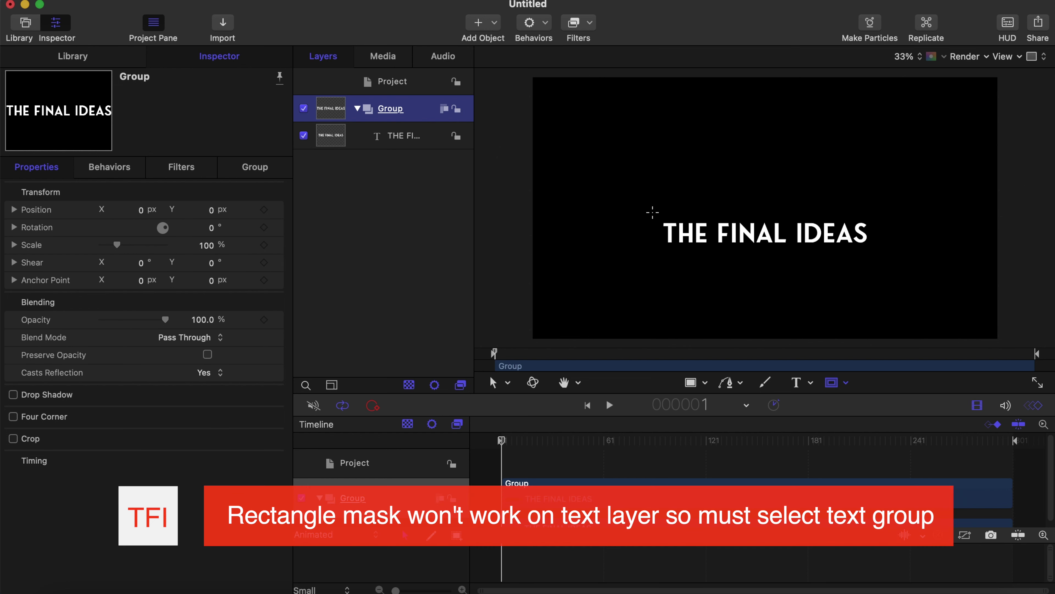
left_click_drag(653, 212, 881, 255)
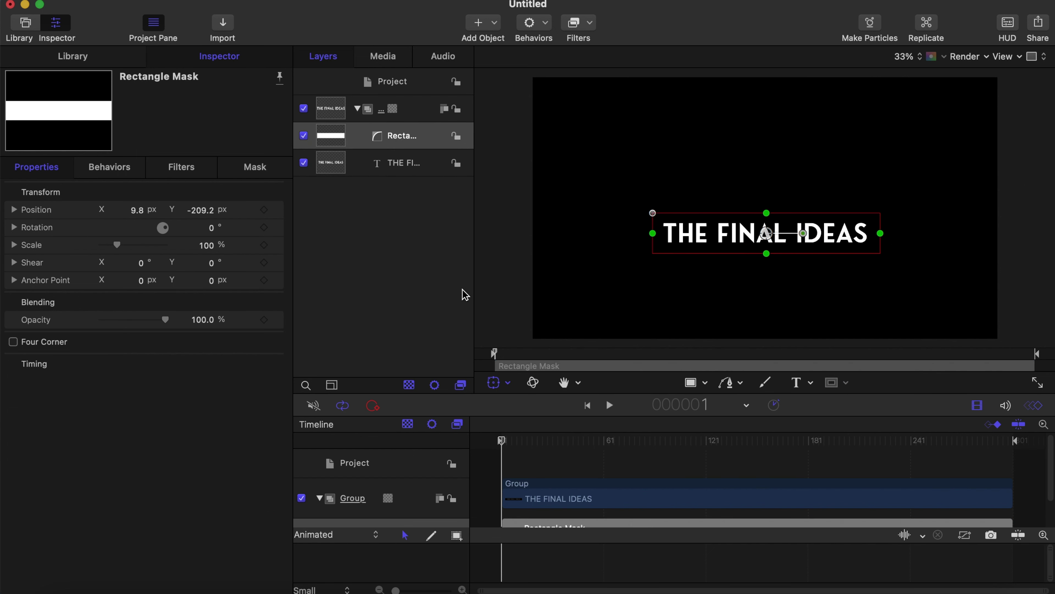
Step: Turn on Invert Mask for the Rectangle Mask, preview it, and return to frame 22
left_click(260, 173)
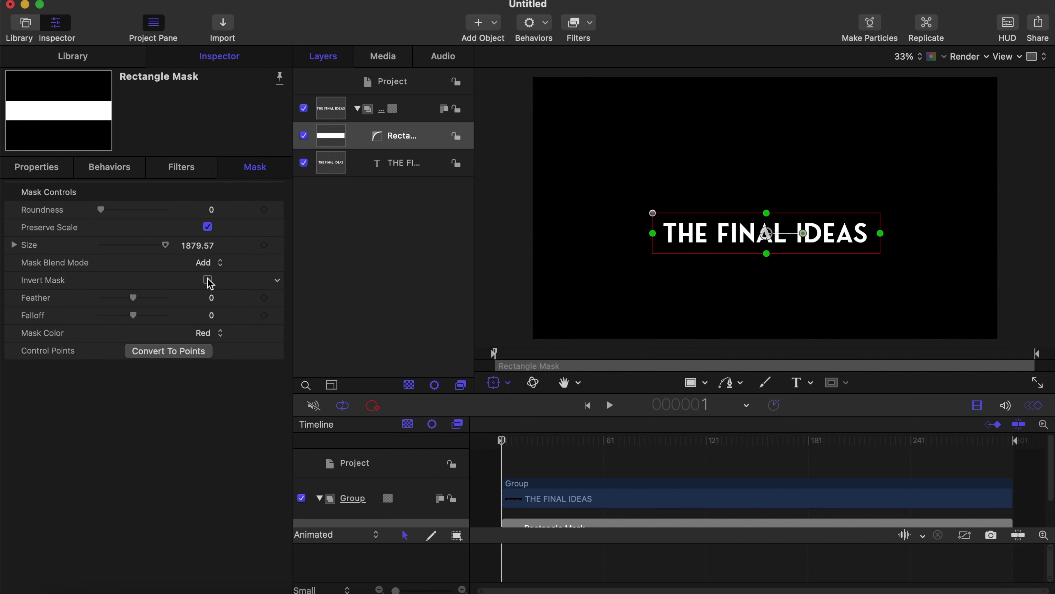
left_click(207, 280)
left_click(692, 385)
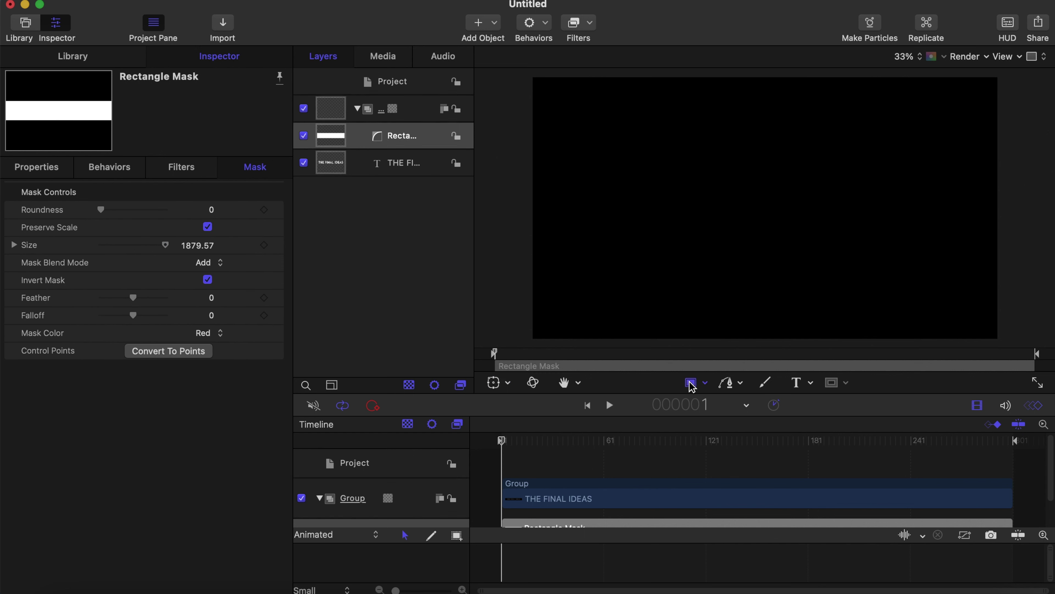
key("space")
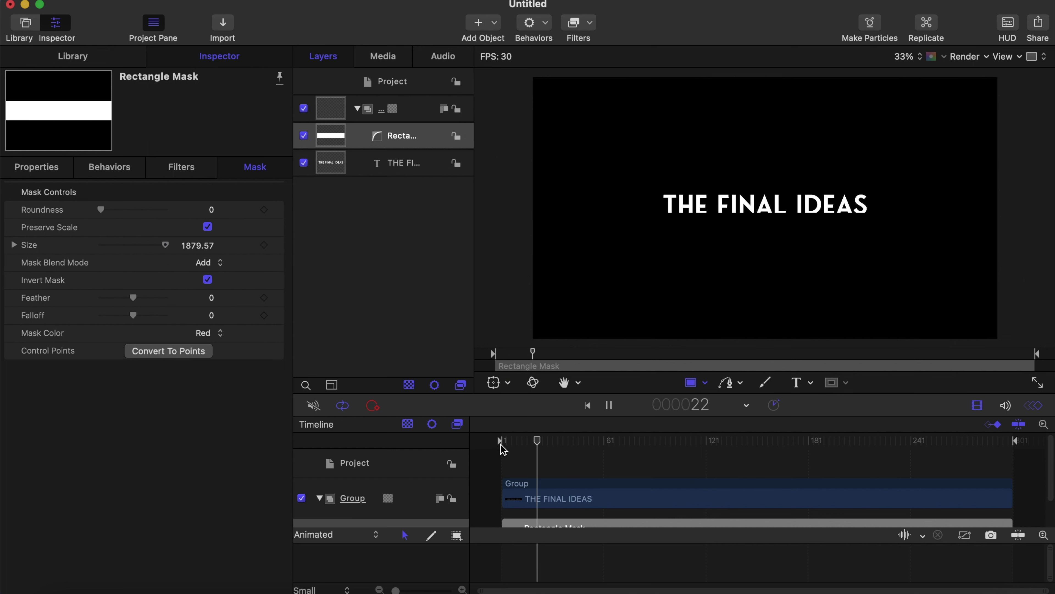
left_click(487, 441)
key("space")
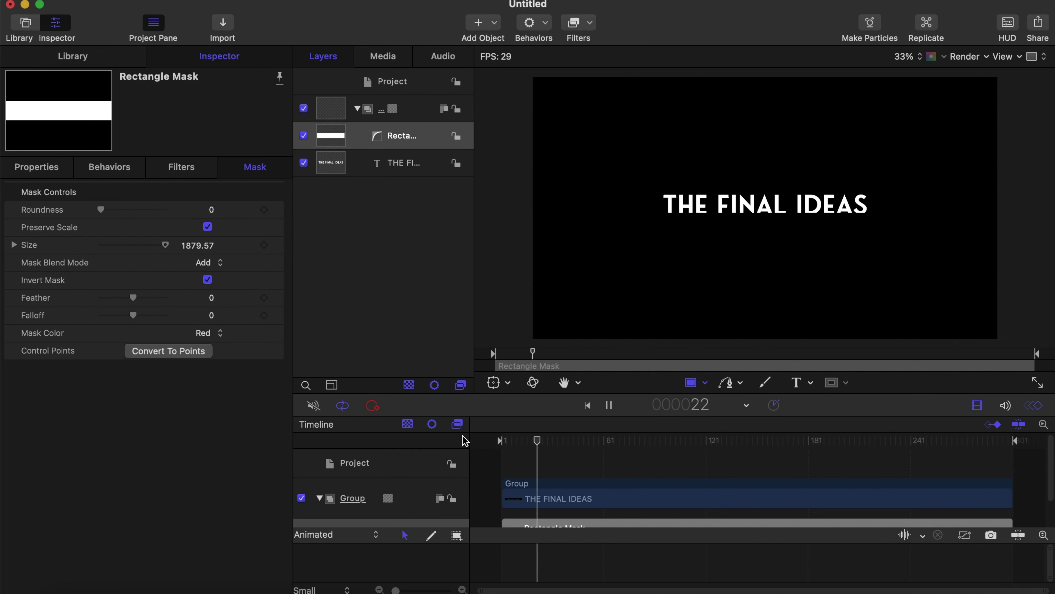
key("space")
left_click_drag(568, 444, 537, 440)
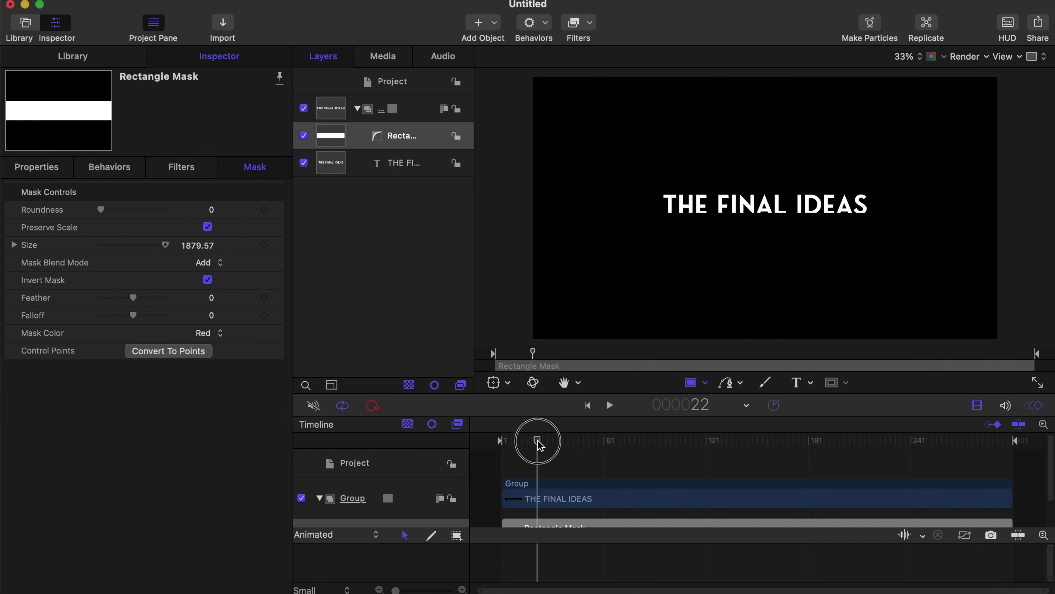
Step: Keyframe the title's position at frame 22, then set X to about 639 at frame 223
left_click(47, 169)
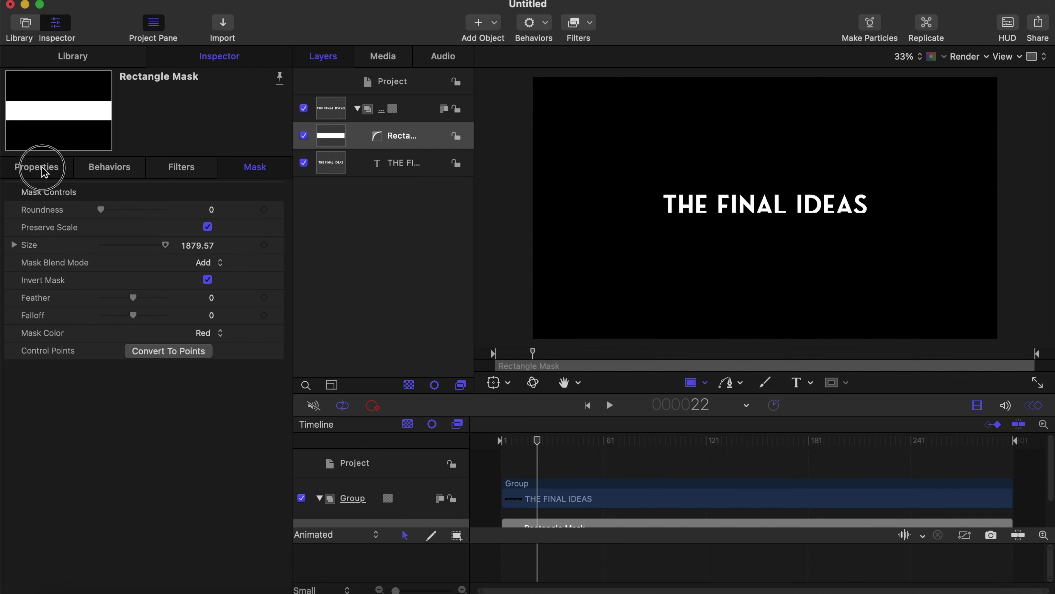
left_click(382, 164)
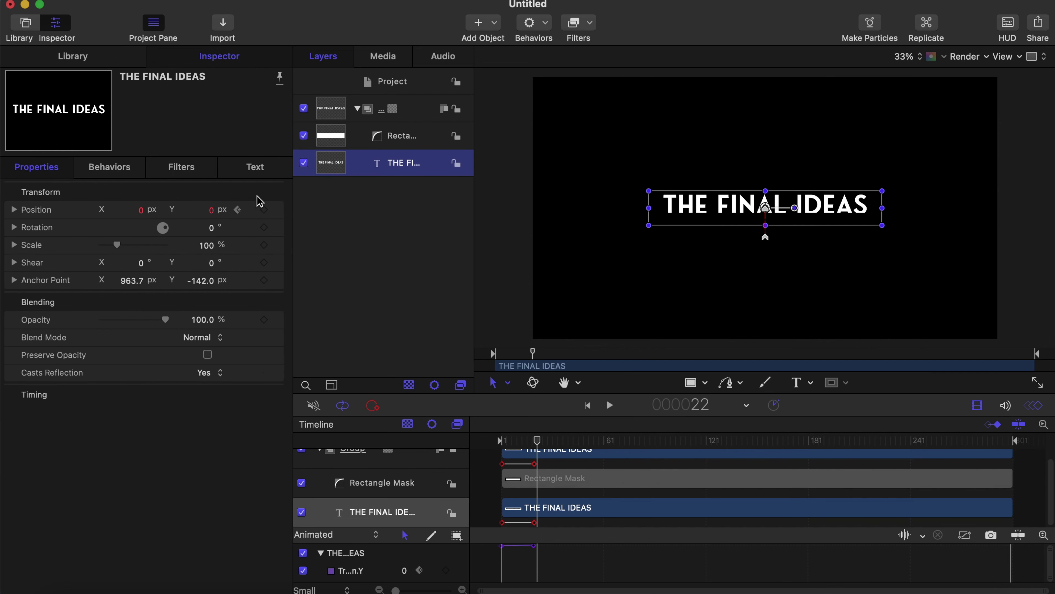
left_click(264, 210)
left_click_drag(537, 440, 880, 478)
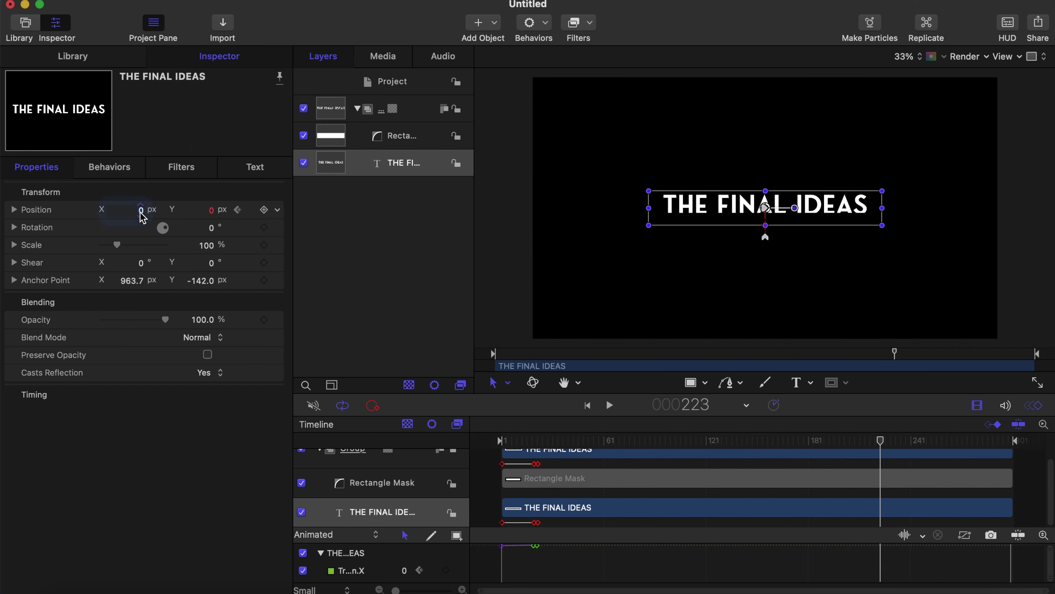
left_click_drag(141, 211, 296, 211)
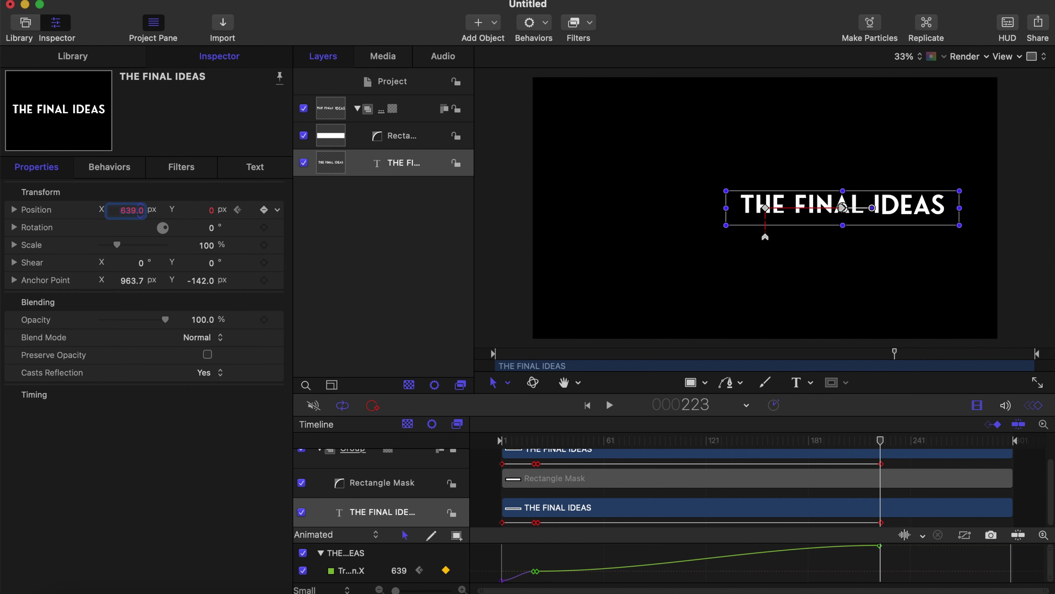
left_click_drag(140, 210, 145, 210)
Step: Preview the slide and give the final X keyframe Linear interpolation
key("Home")
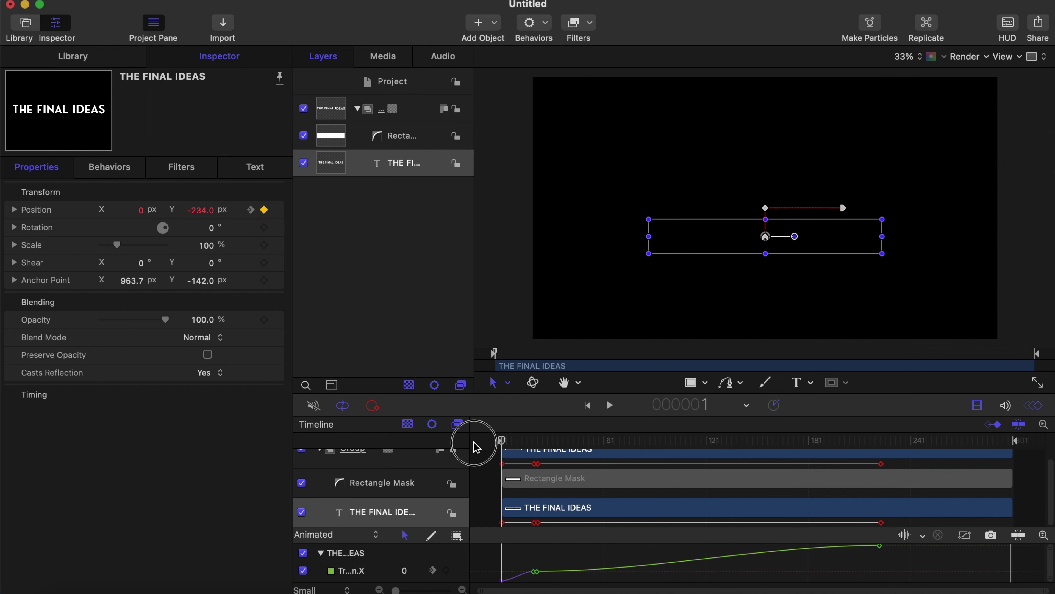
key("space")
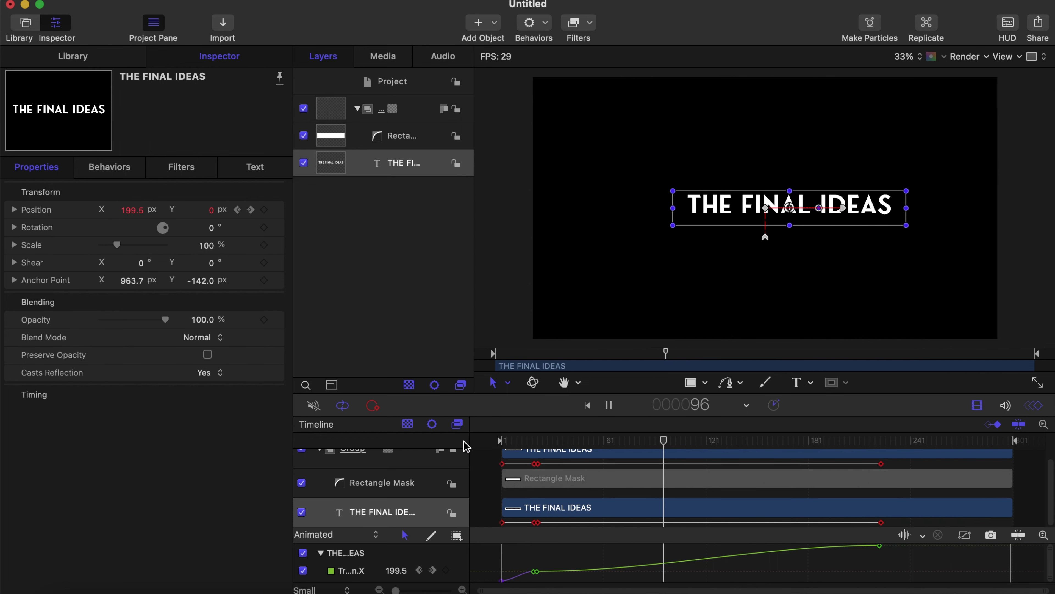
key("space")
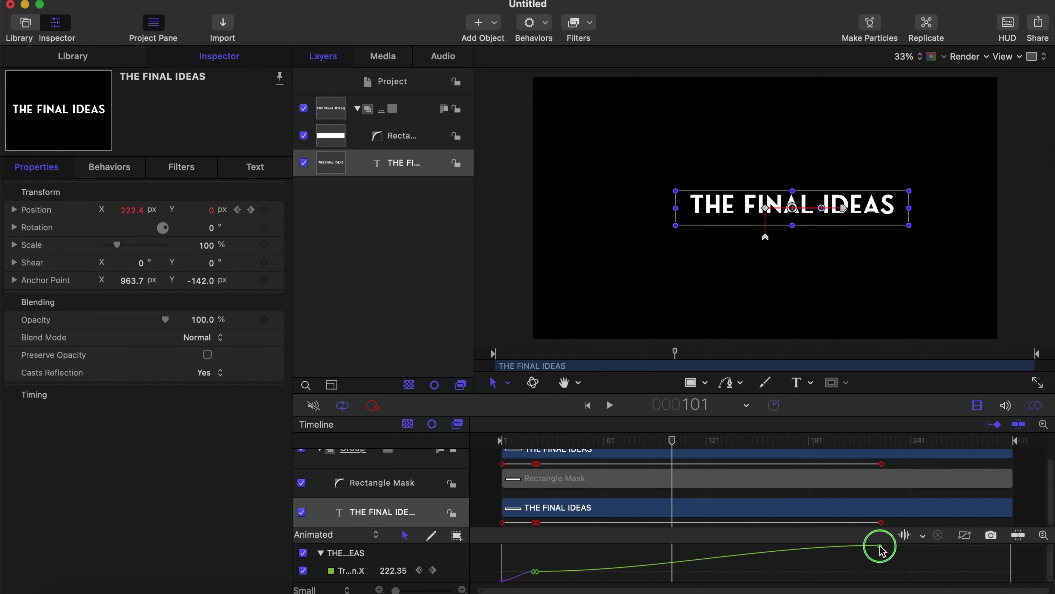
right_click(881, 547)
mouse_move(921, 542)
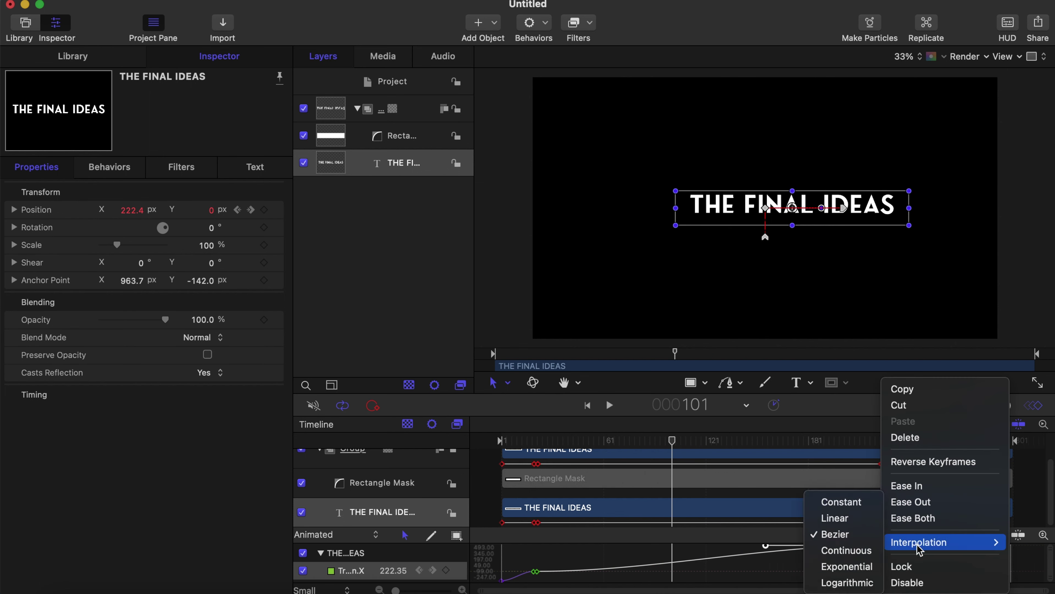
left_click(862, 517)
left_click(540, 439)
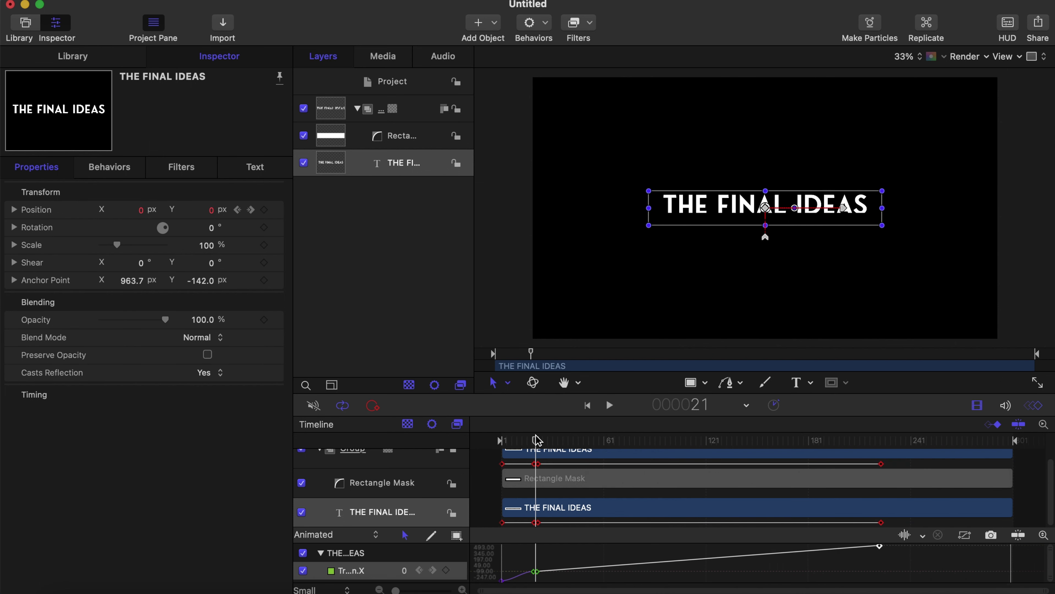
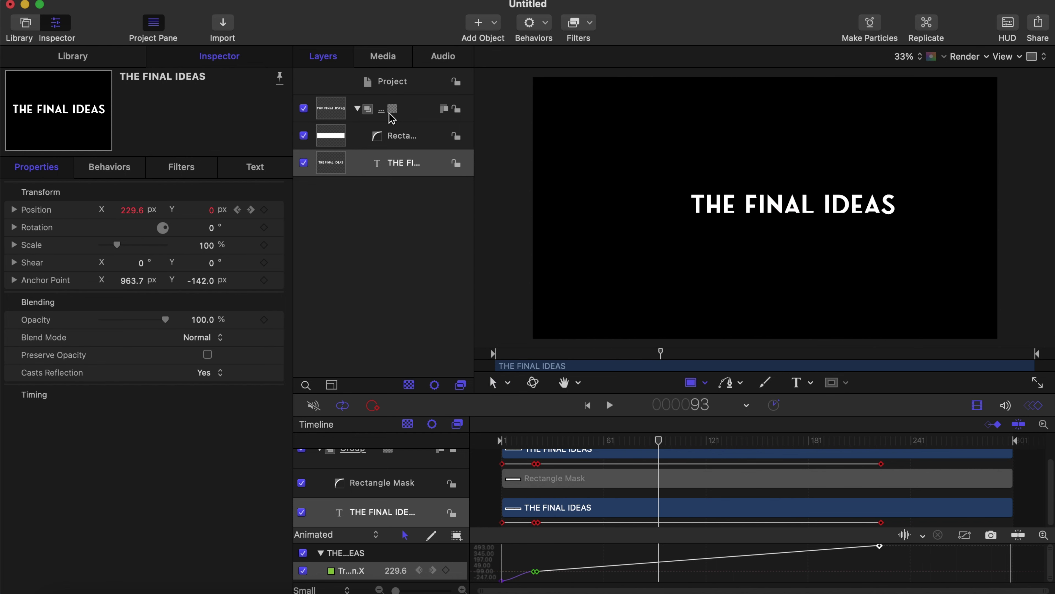
Step: Collapse the title group and switch its mask off and back on
left_click(358, 109)
left_click(390, 109)
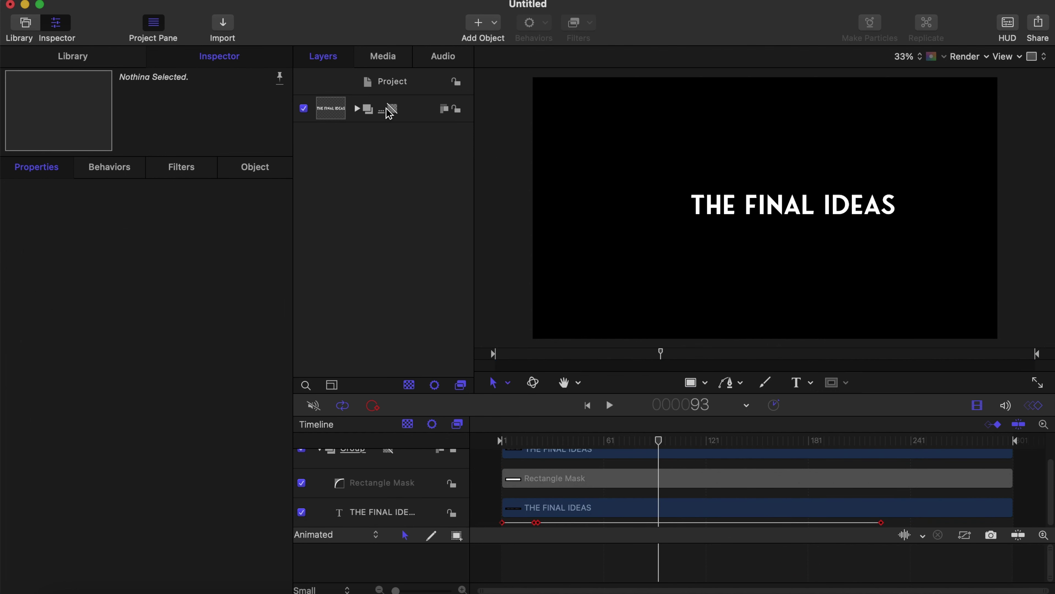
left_click(389, 109)
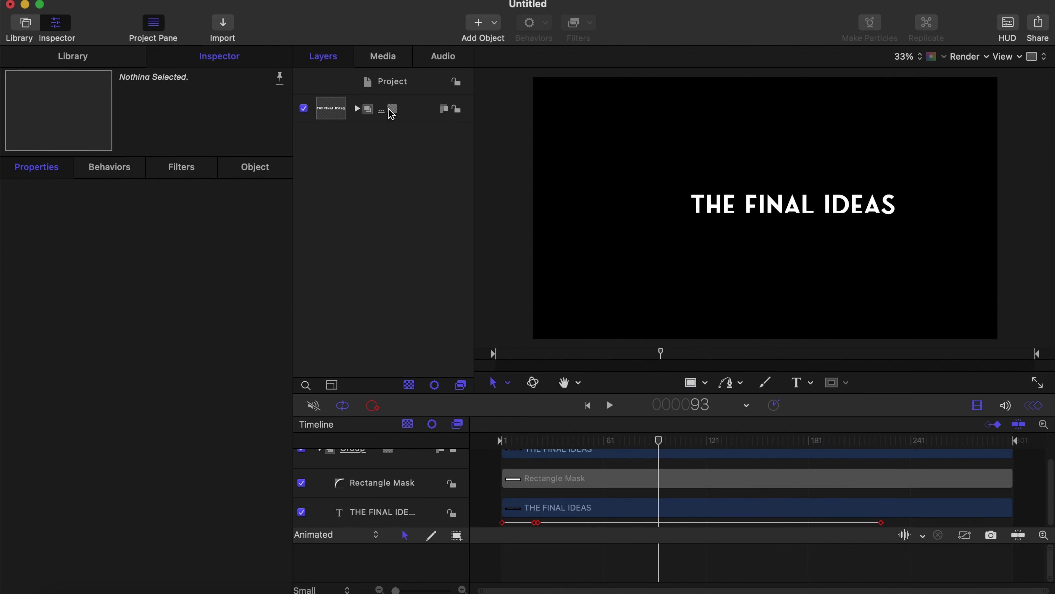
Step: Duplicate the THE FINAL IDEAS group and rewind the playhead to frame 1
right_click(409, 109)
left_click(449, 171)
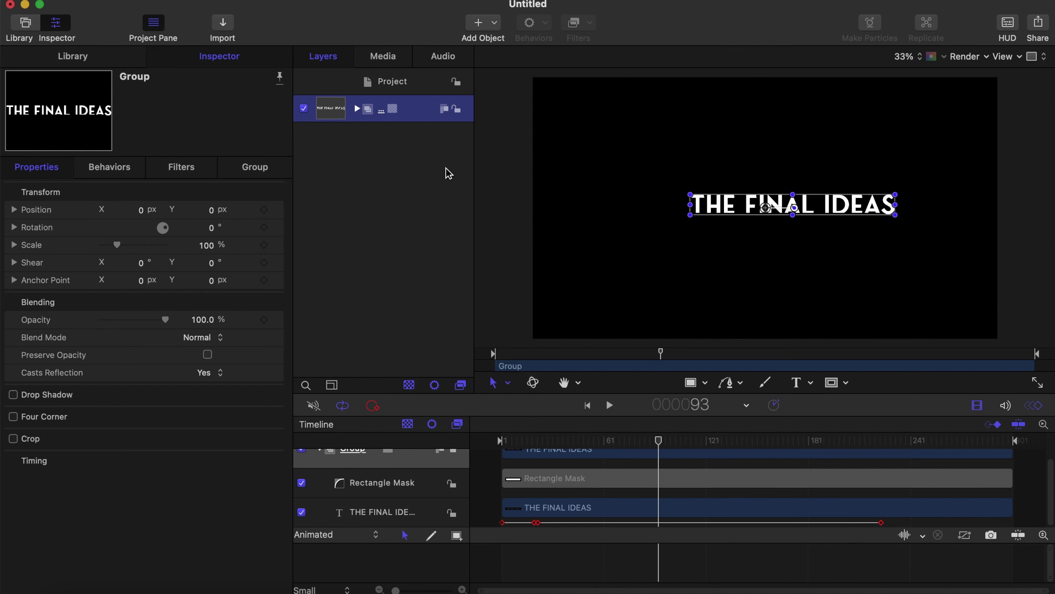
left_click(691, 383)
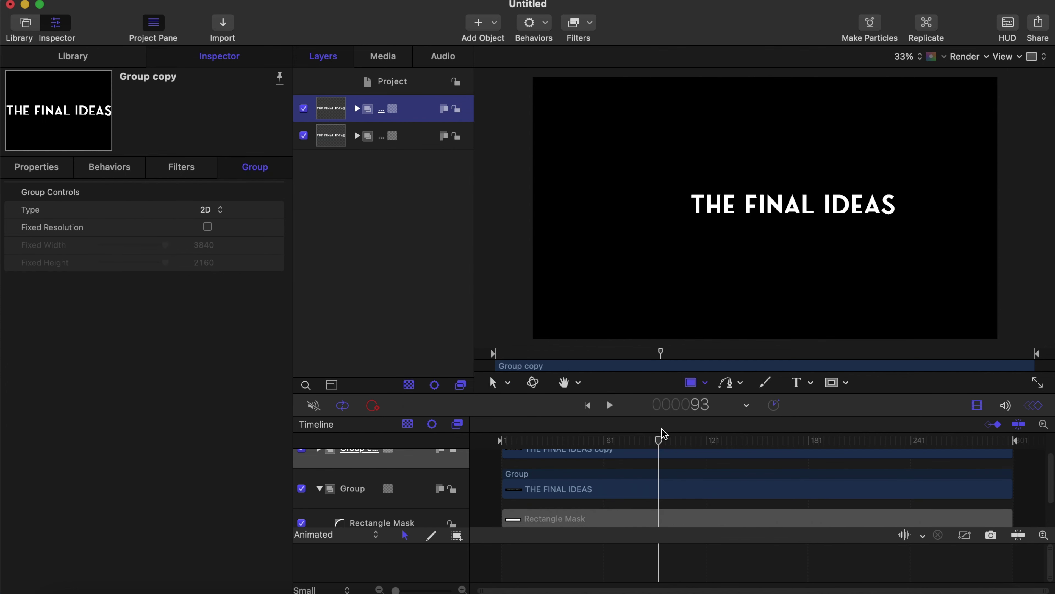
scroll(660, 454, "up", 1)
scroll(660, 459, "up", 3)
scroll(660, 459, "down", 5)
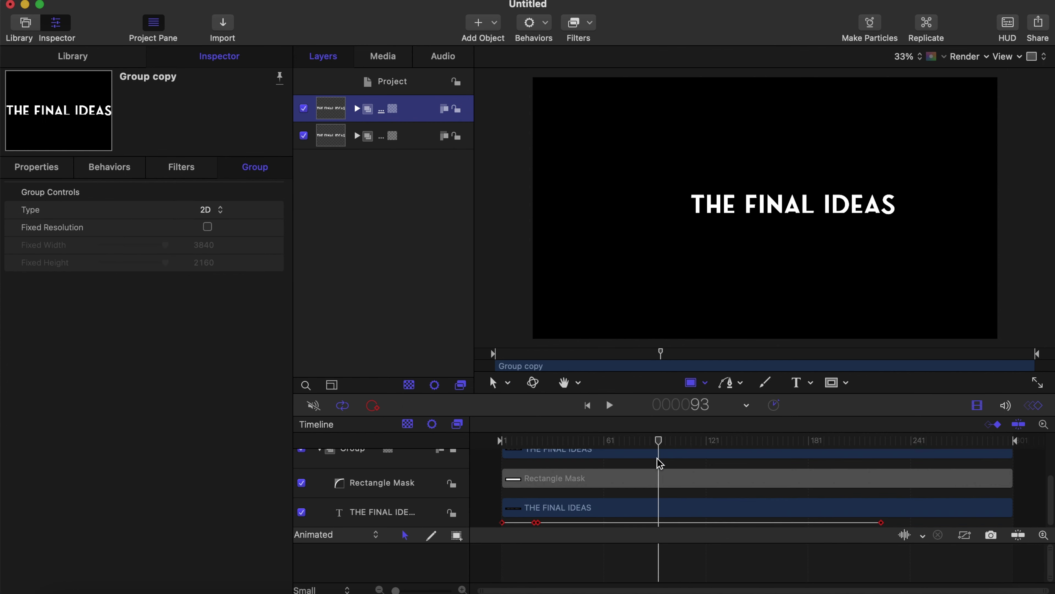
scroll(660, 461, "up", 5)
left_click_drag(659, 438, 454, 448)
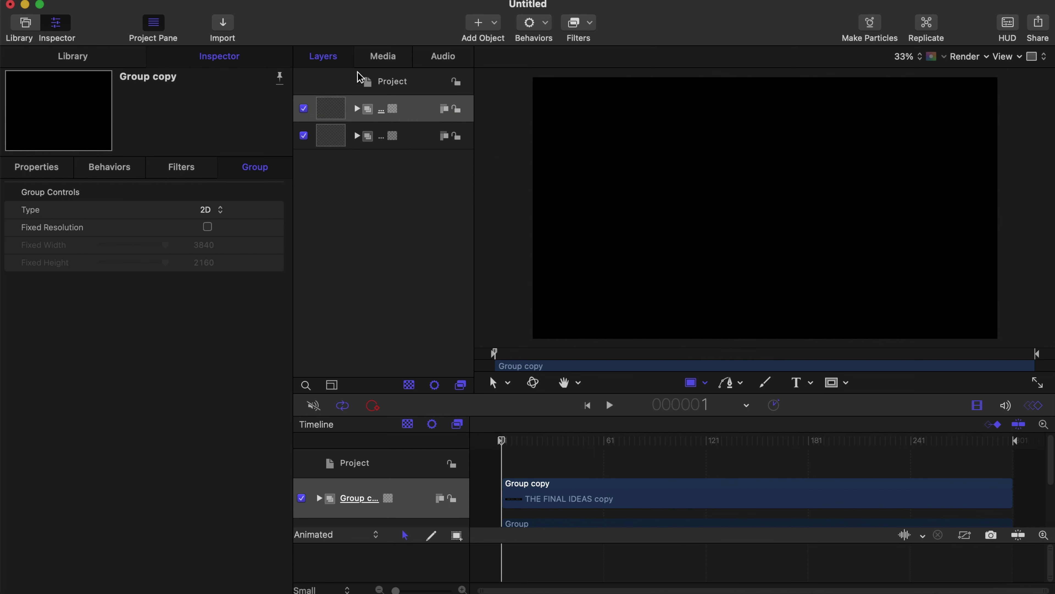
Step: Expand Group copy, select its title text layer, and move to the slide's final keyframe
left_click(356, 108)
left_click(403, 165)
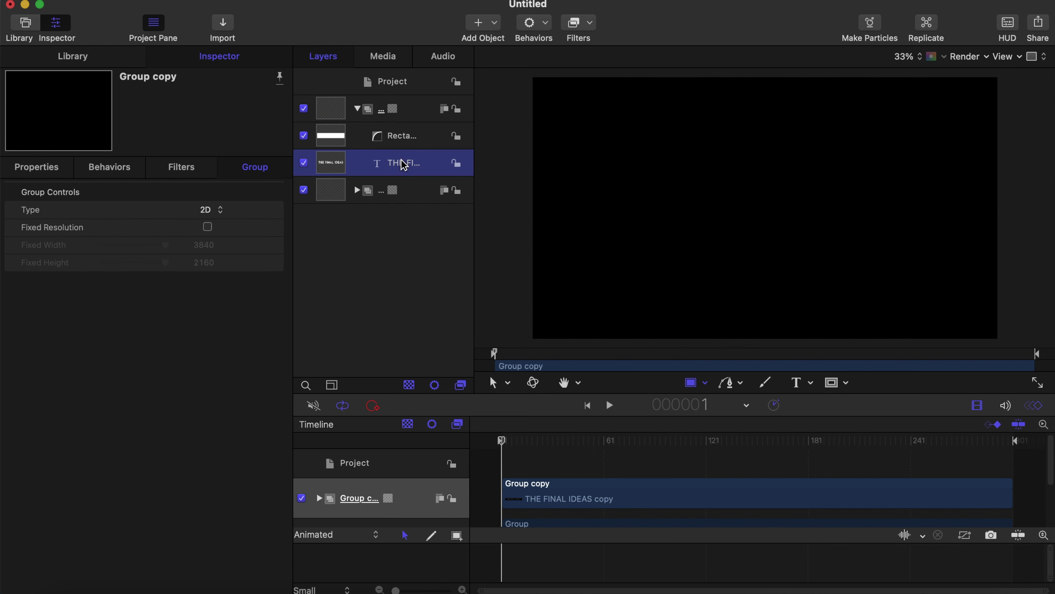
left_click_drag(504, 443, 640, 448)
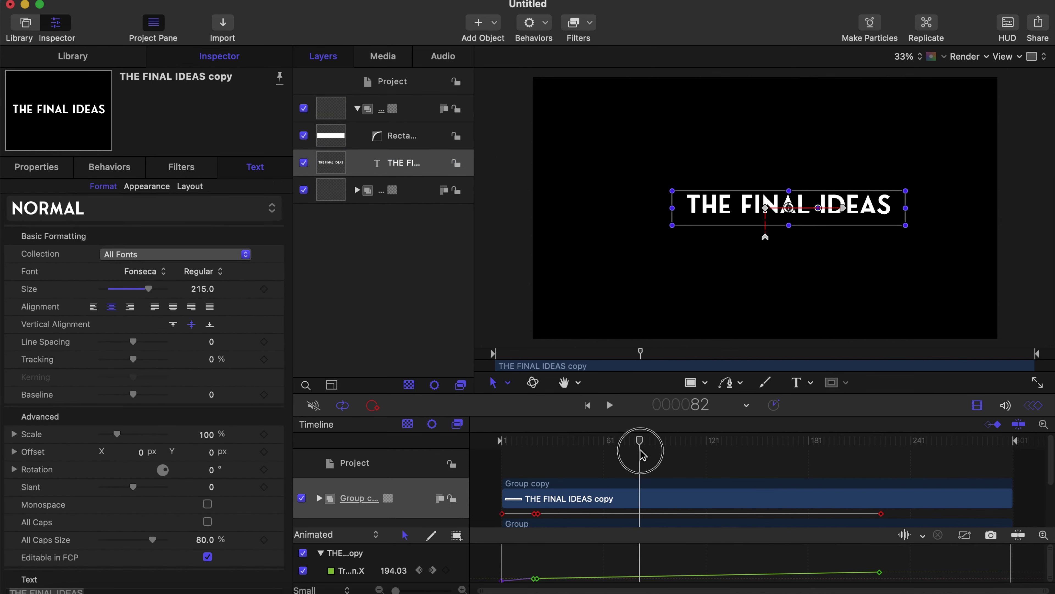
left_click(690, 382)
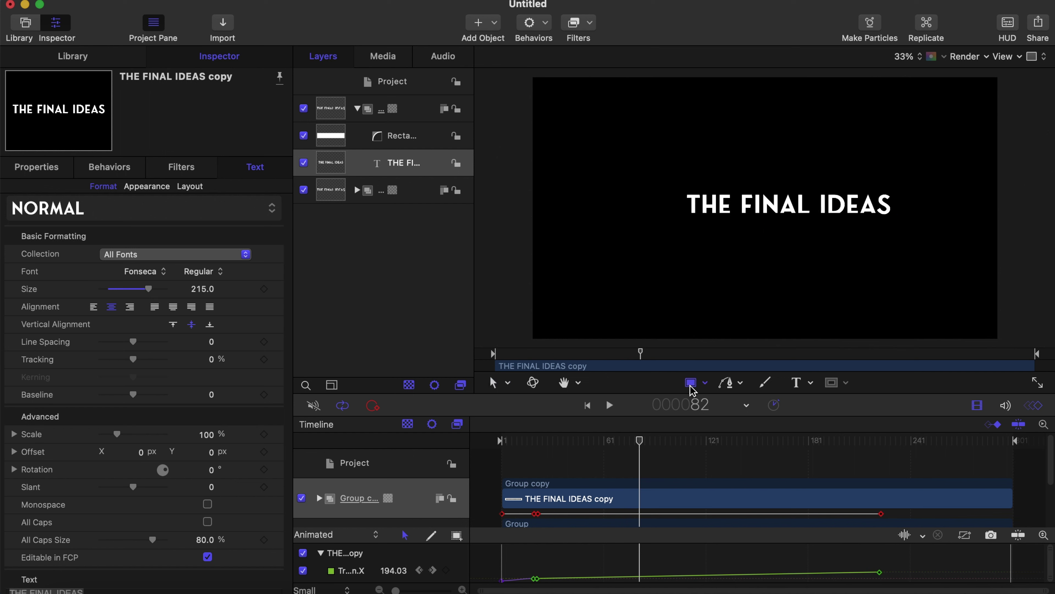
left_click(641, 442)
left_click_drag(640, 442, 881, 462)
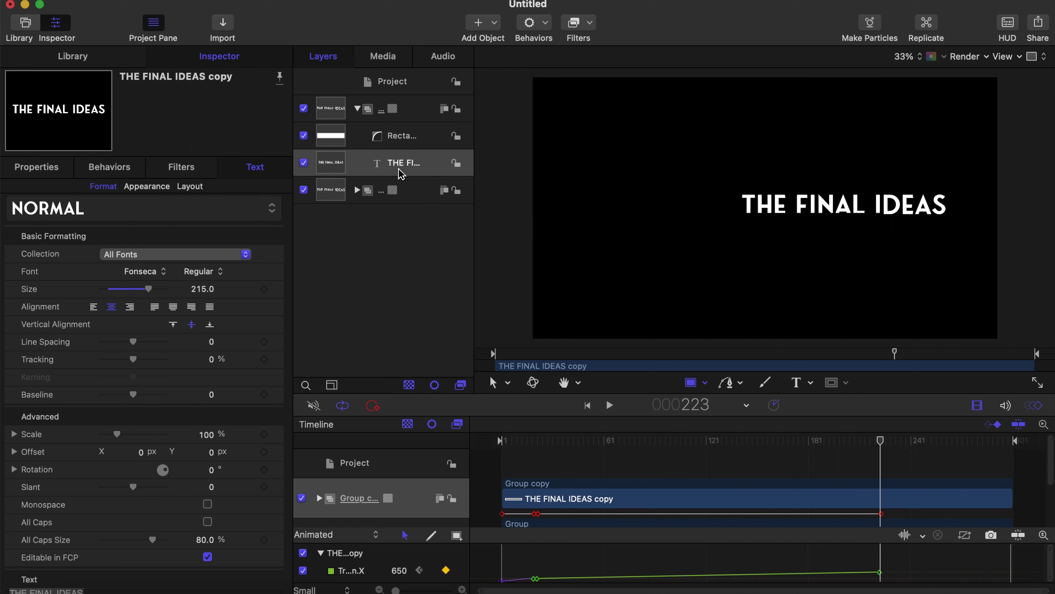
Step: Set the copied title's Position X to -650 in Properties
left_click(357, 190)
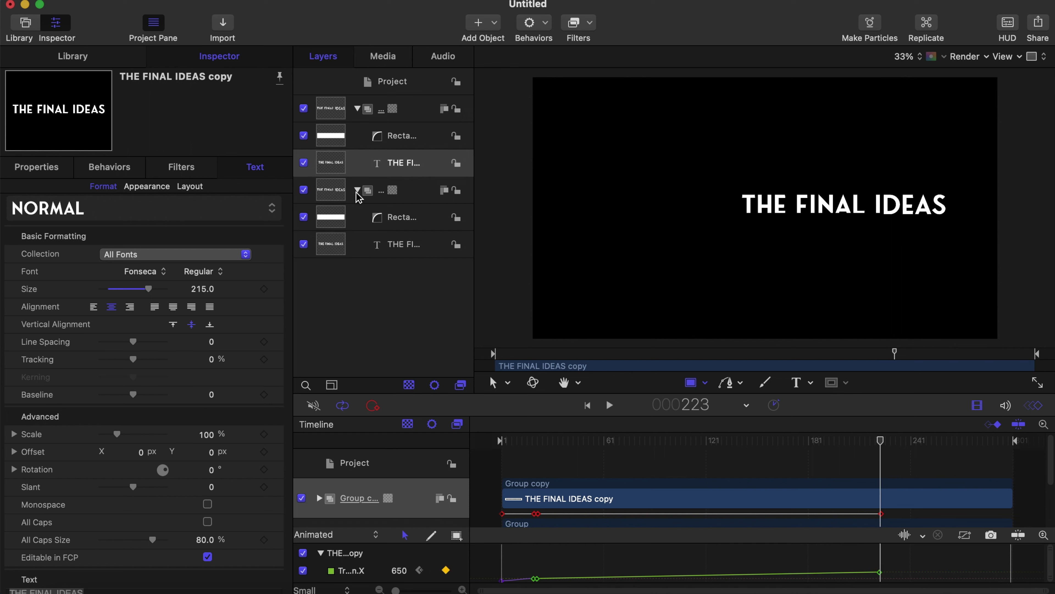
left_click(401, 164)
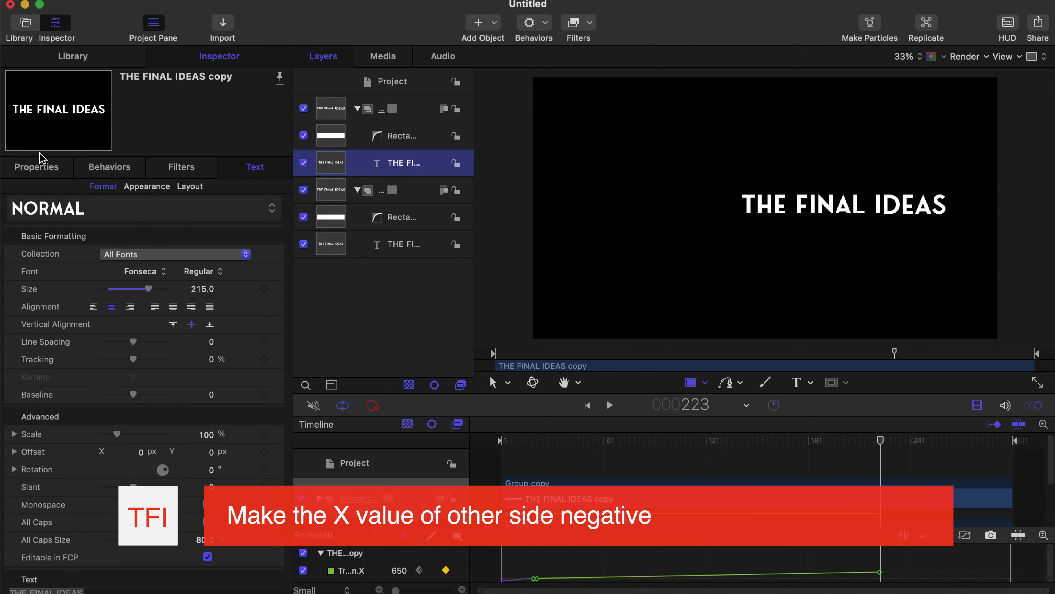
left_click(36, 167)
left_click(132, 210)
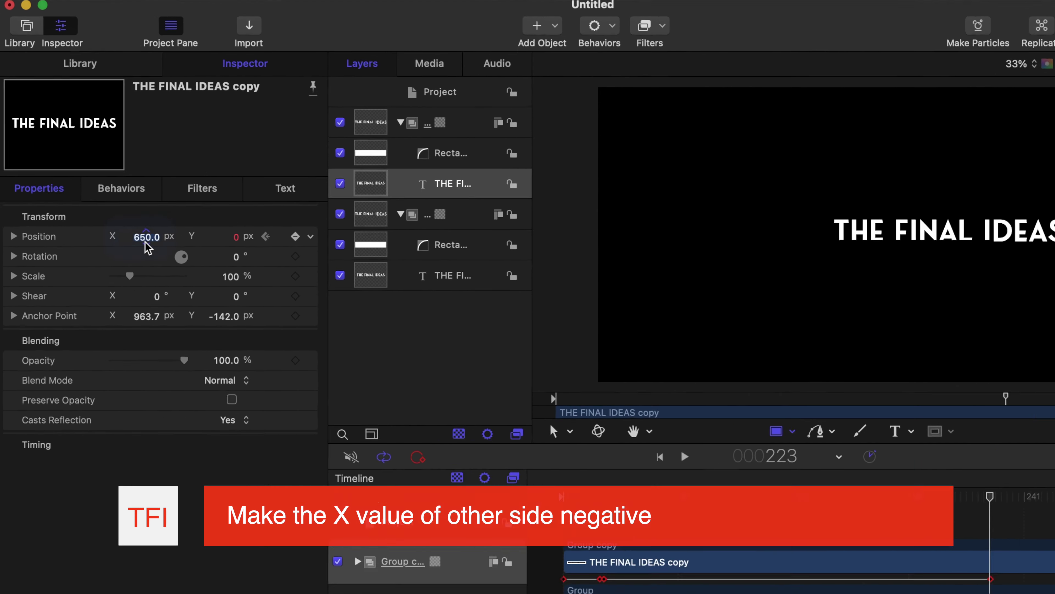
type("-")
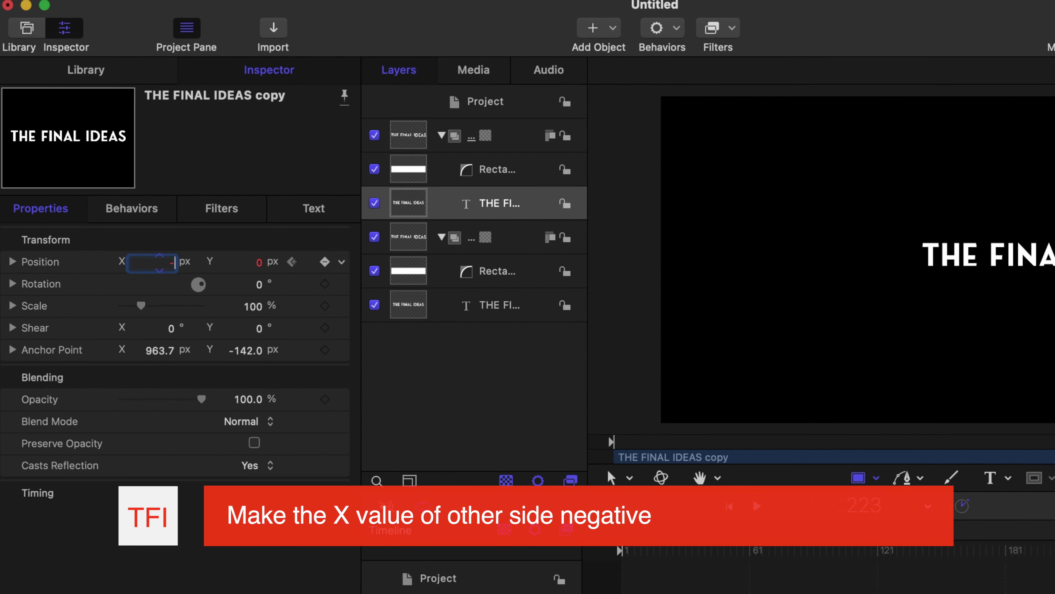
type("650")
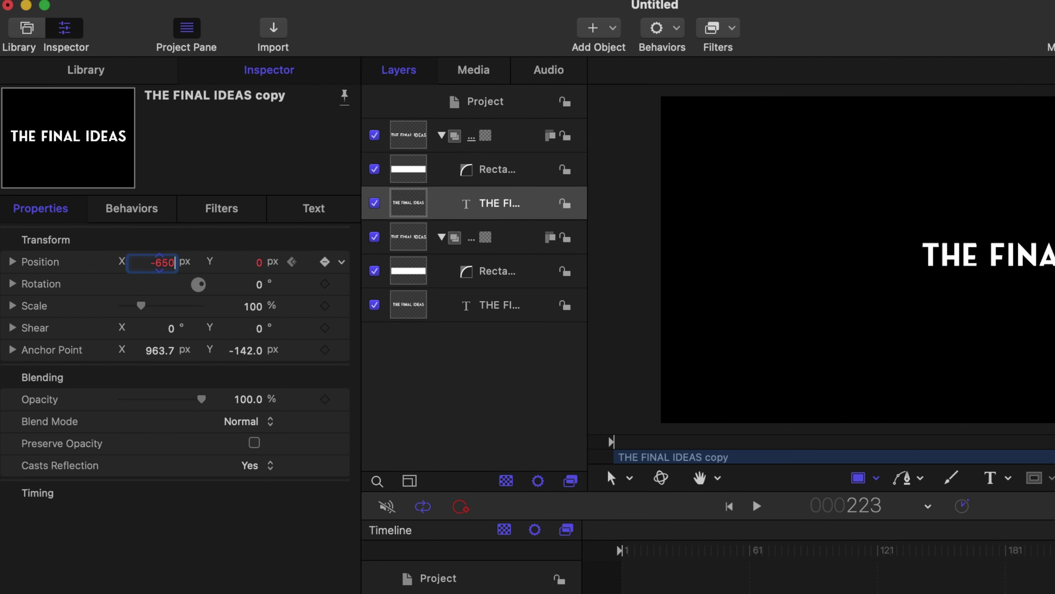
key("Return")
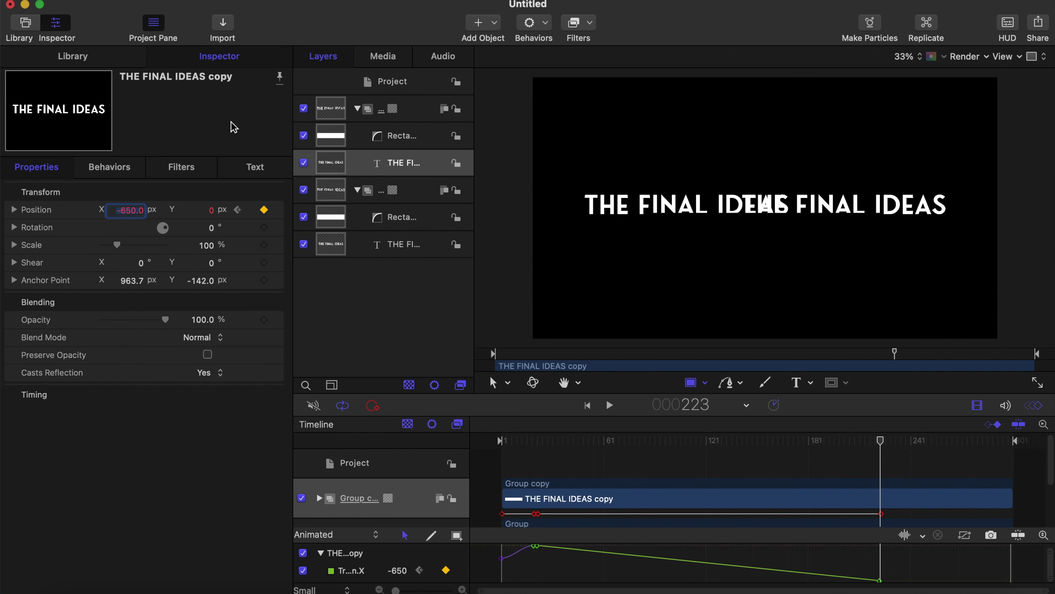
Step: Turn off the copied title's Face fill and enable a white Outline
left_click(250, 166)
scroll(152, 192, "down", 2)
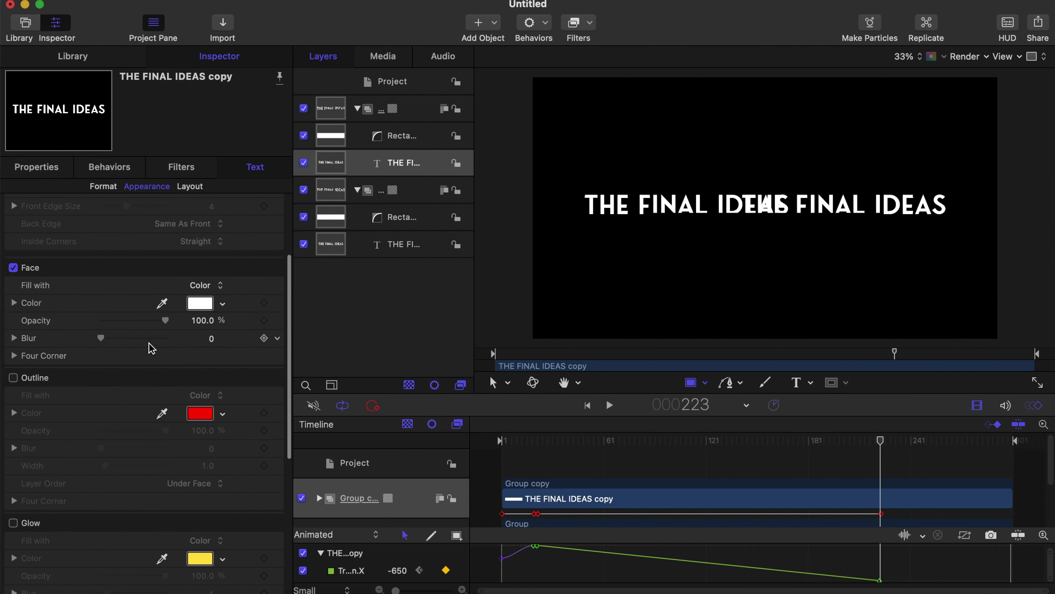
scroll(29, 376, "up", 3)
left_click(13, 371)
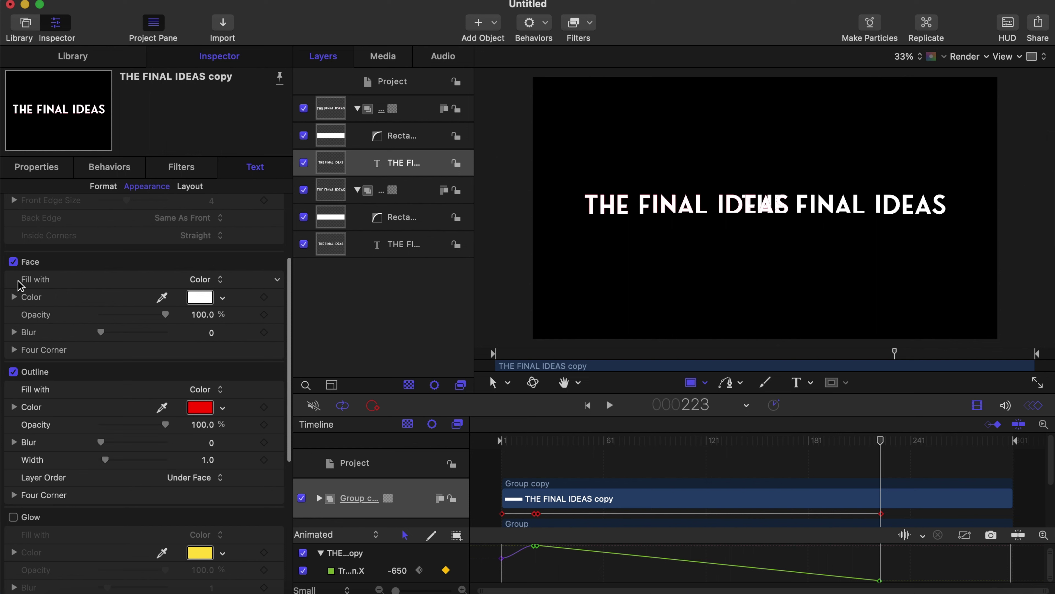
left_click(13, 262)
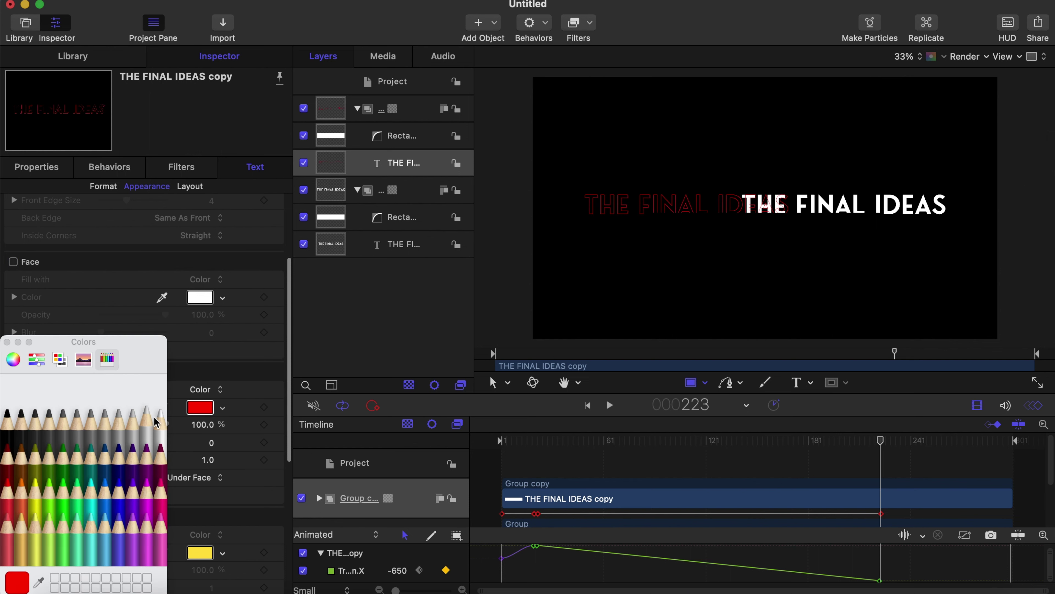
left_click(160, 420)
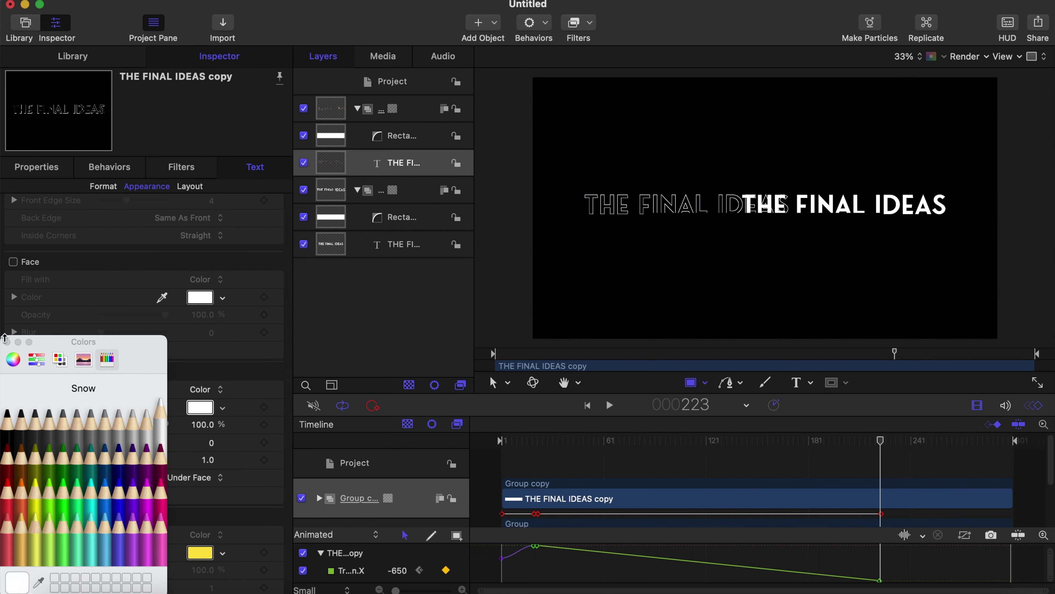
left_click(6, 342)
Step: Set the copied title's Outline Width to 2.5
left_click(198, 462)
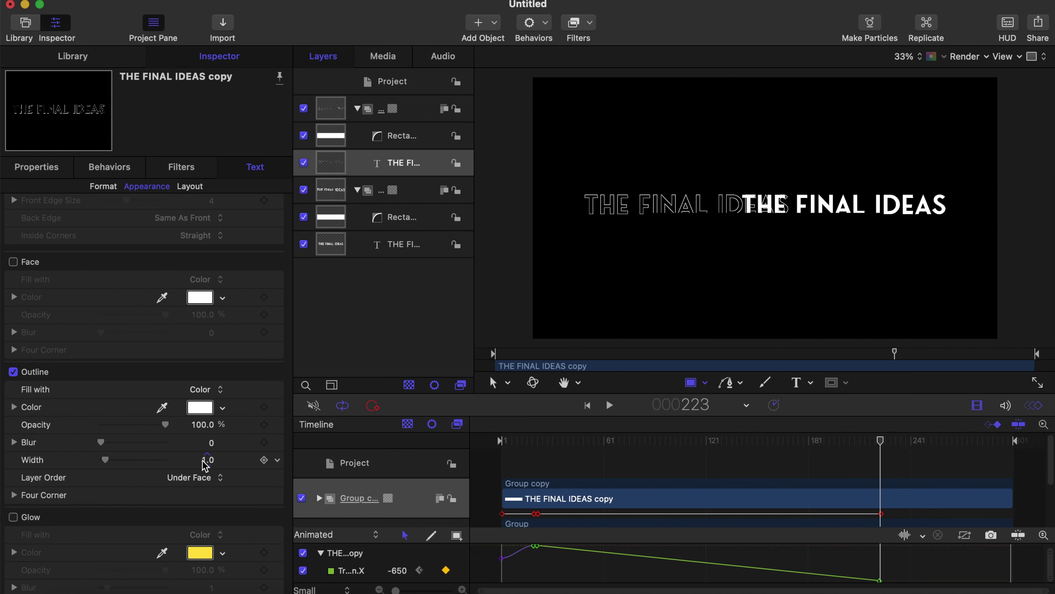
left_click(205, 462)
type(".5")
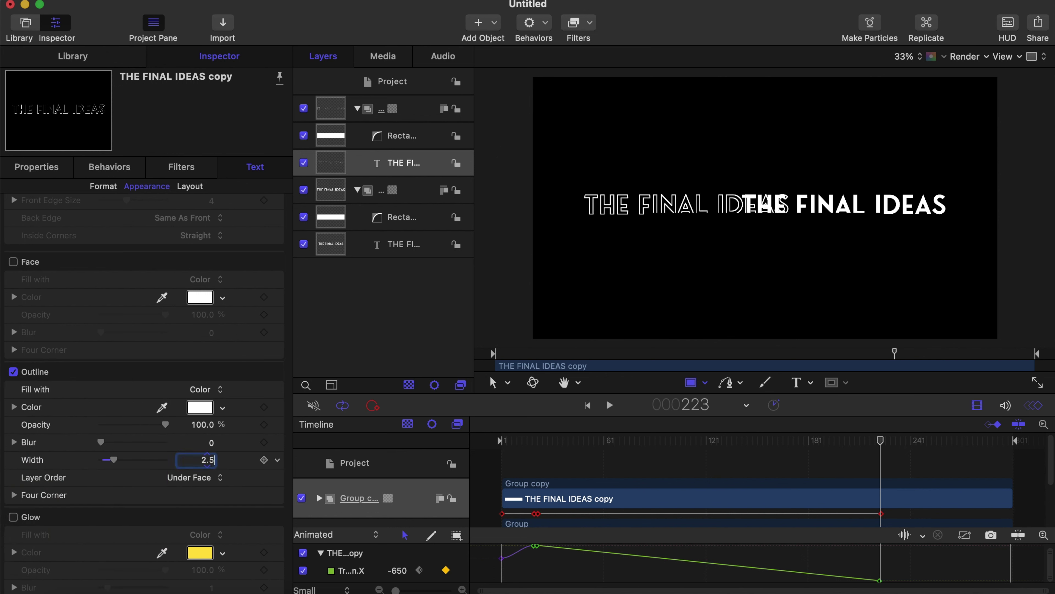
key("Return")
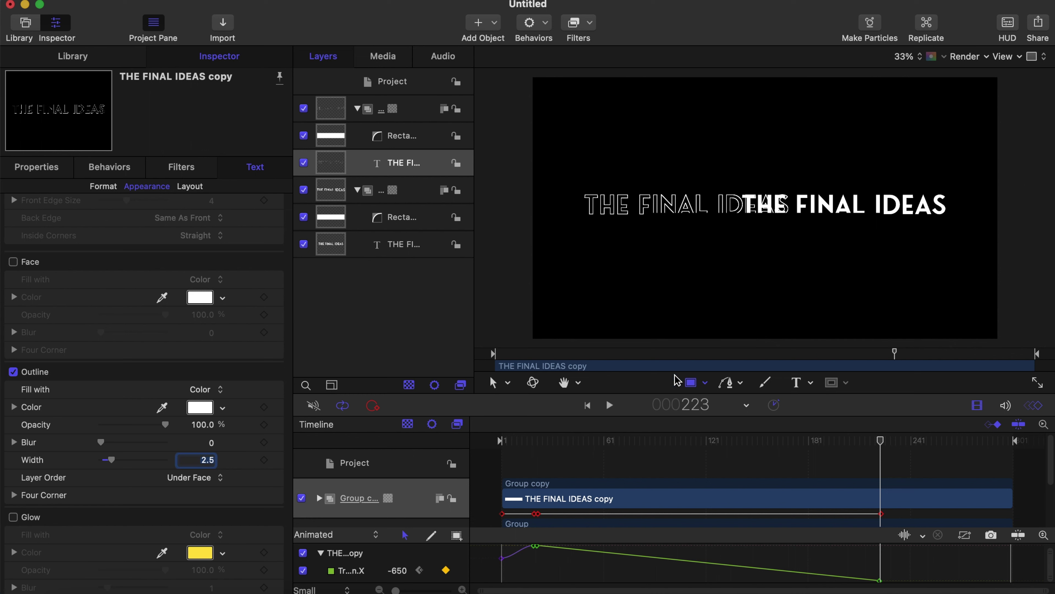
left_click(694, 381)
Step: Play the animation from the start to preview both titles, then return to frame 56
left_click_drag(555, 432, 477, 444)
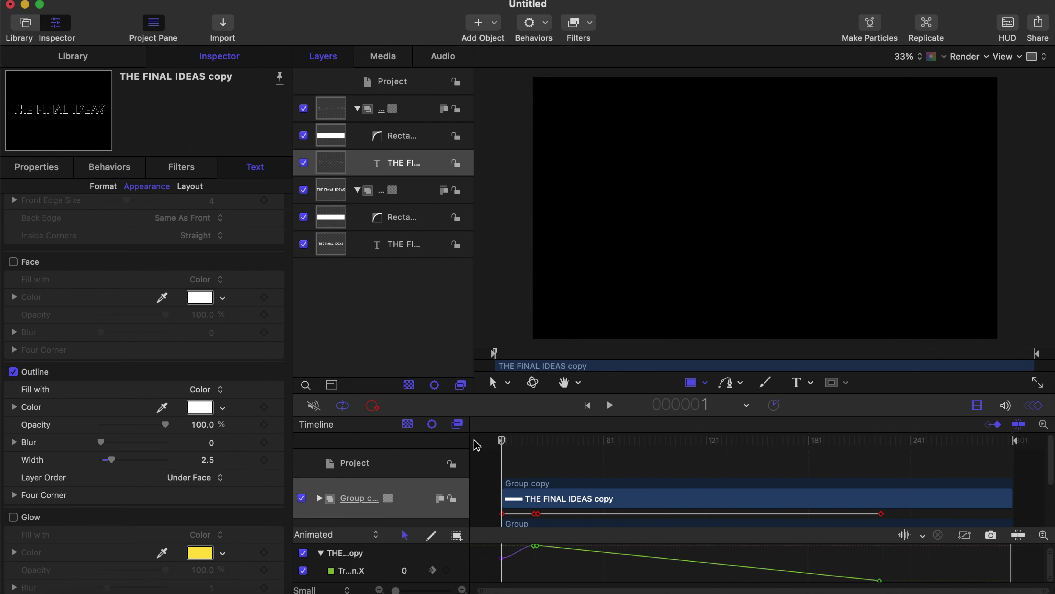
key("space")
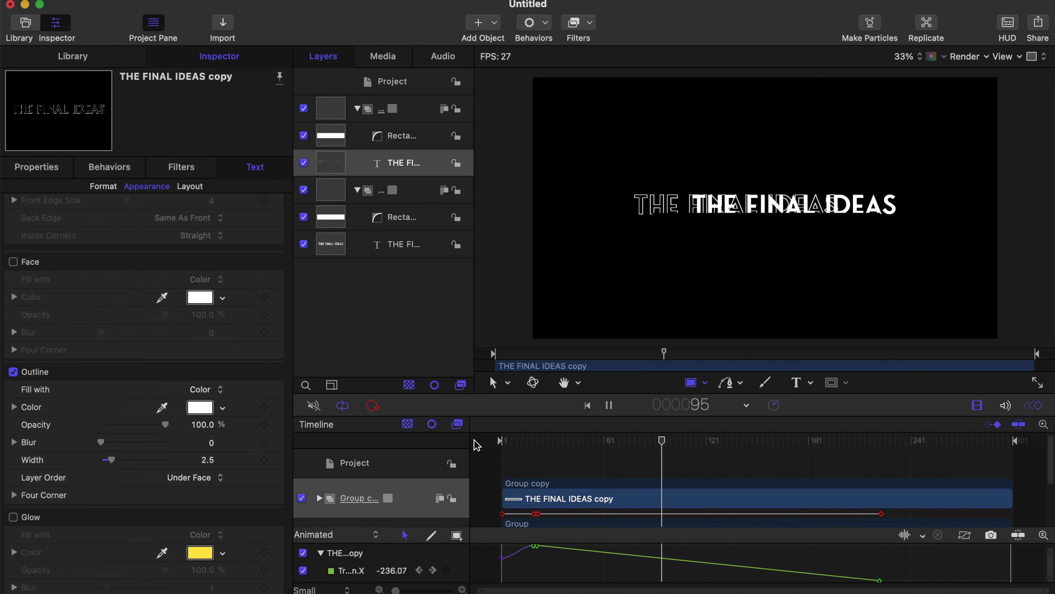
key("space")
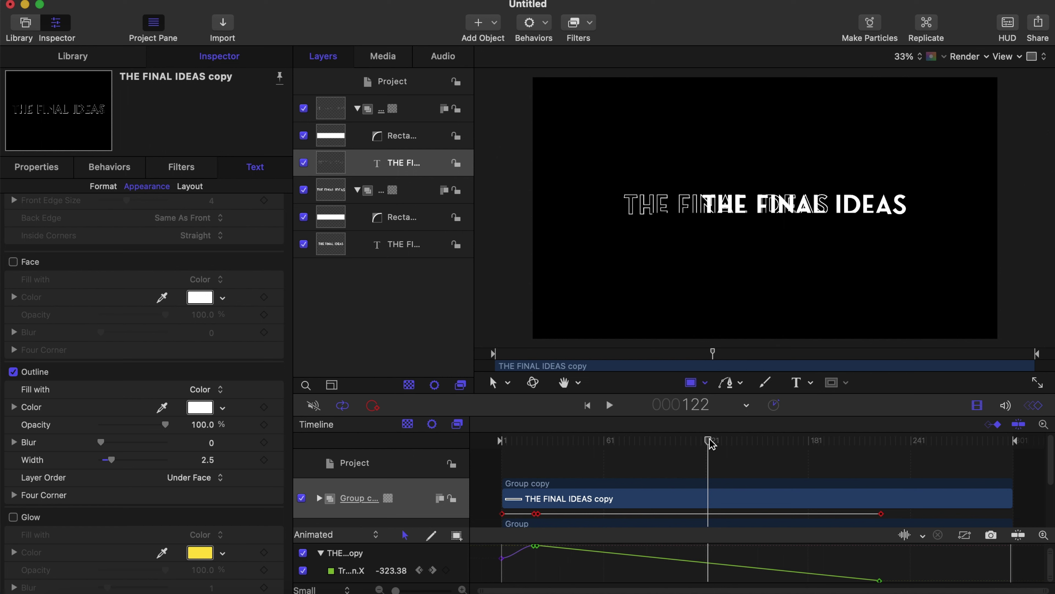
left_click_drag(711, 444, 598, 443)
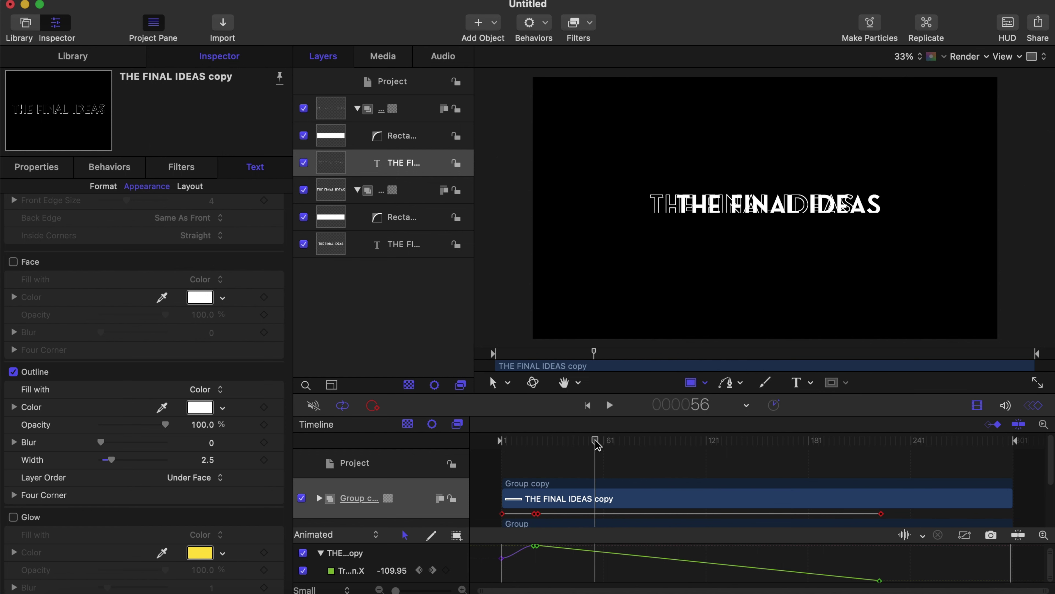
Step: Hide Group copy, select the original Group, and replicate it from frame 1
left_click(302, 109)
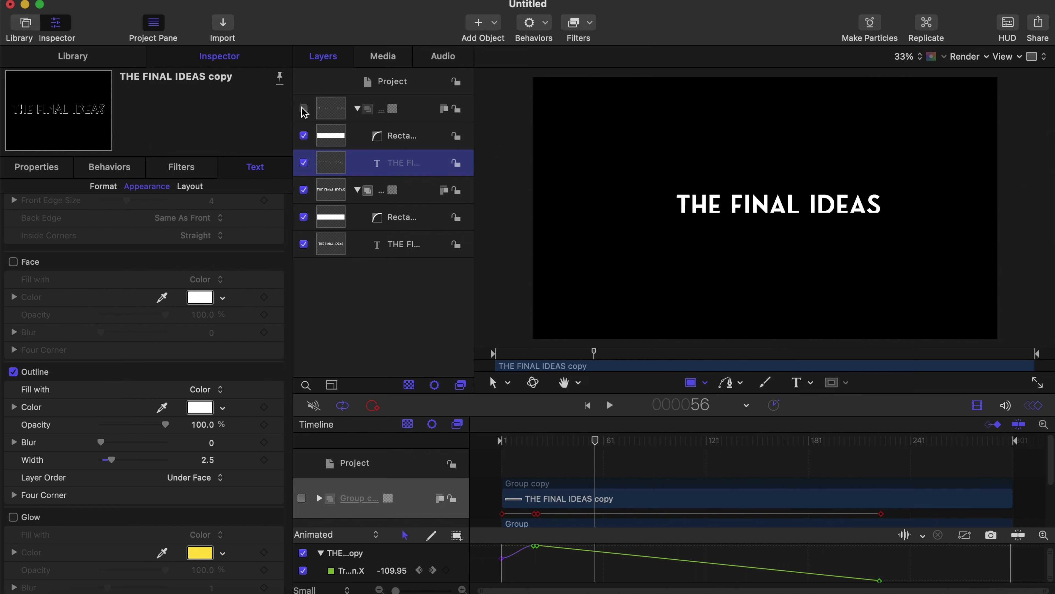
left_click(357, 191)
left_click(357, 191)
left_click(410, 197)
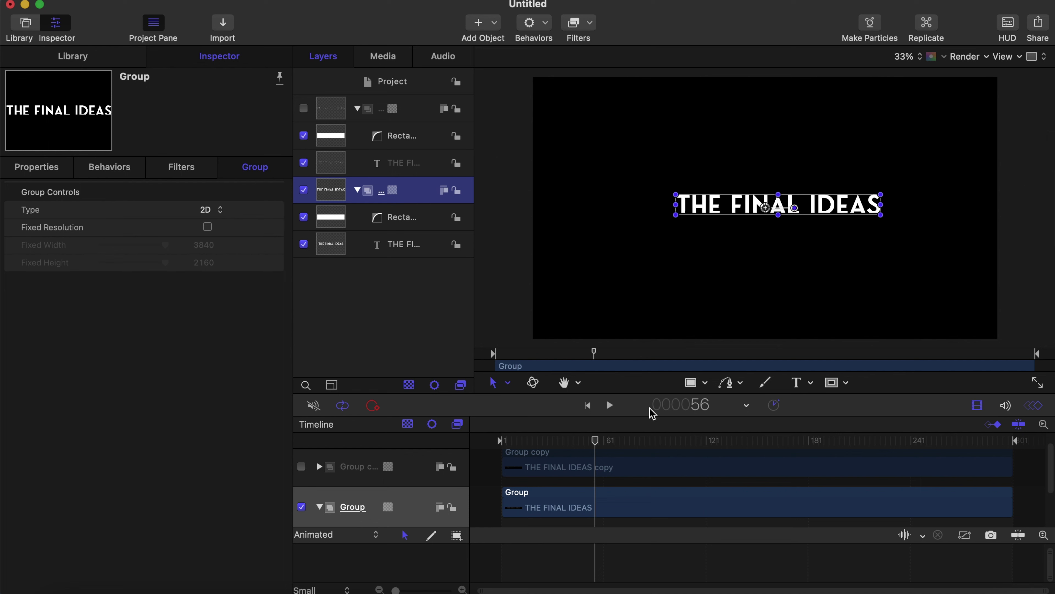
left_click(691, 382)
left_click_drag(595, 440, 467, 443)
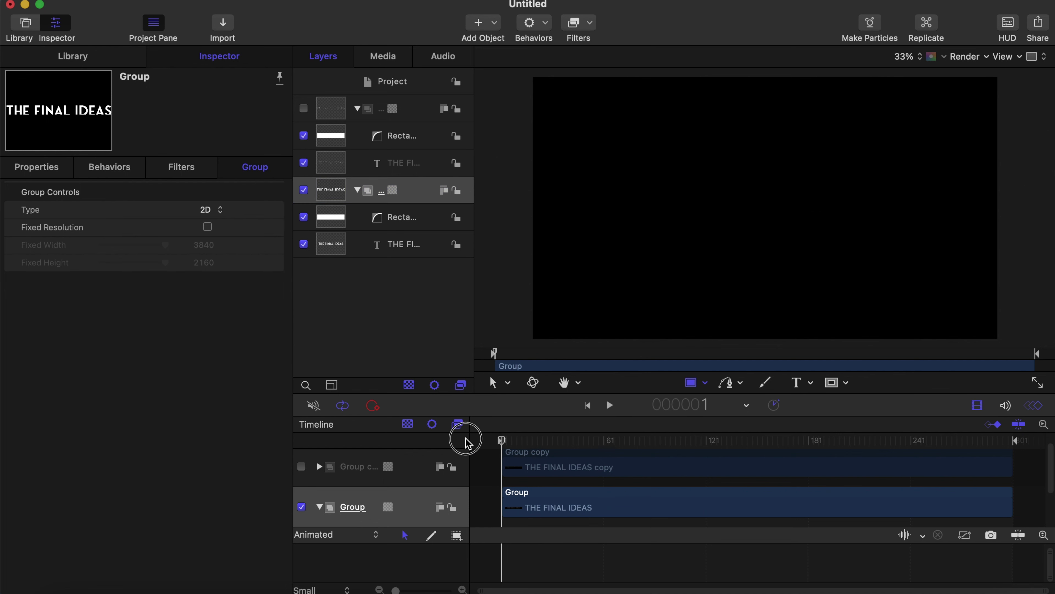
left_click(922, 25)
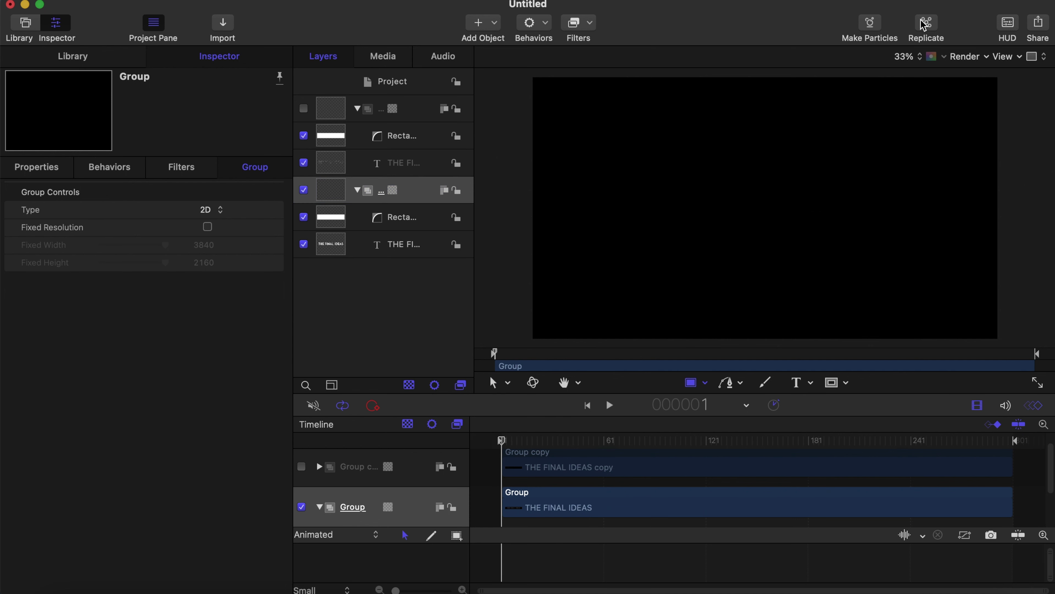
Step: Set the replicator's Size to 1600
left_click_drag(505, 445, 661, 442)
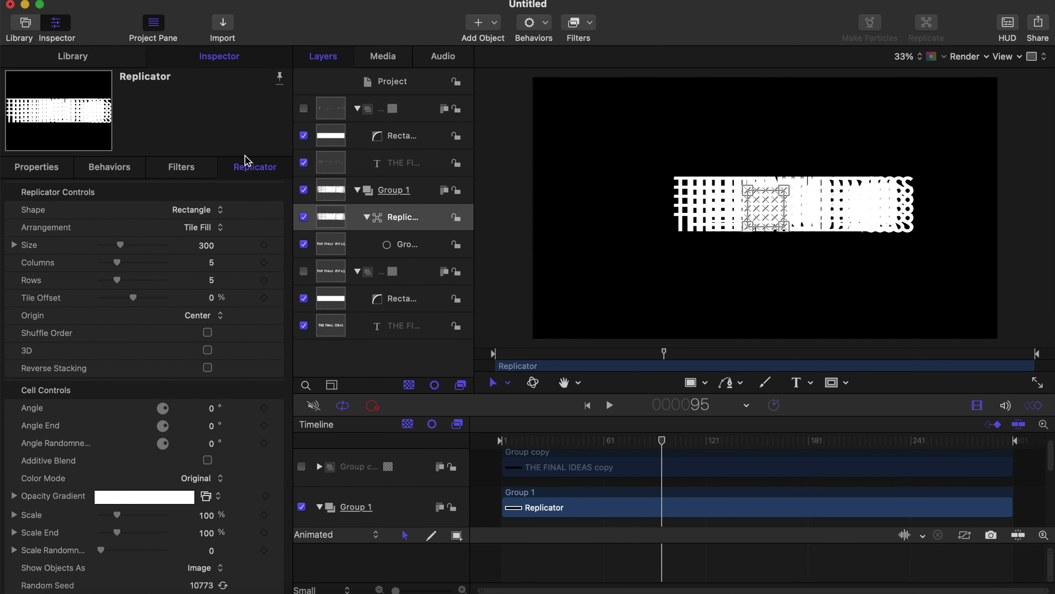
left_click(209, 253)
type("1600")
key("Return")
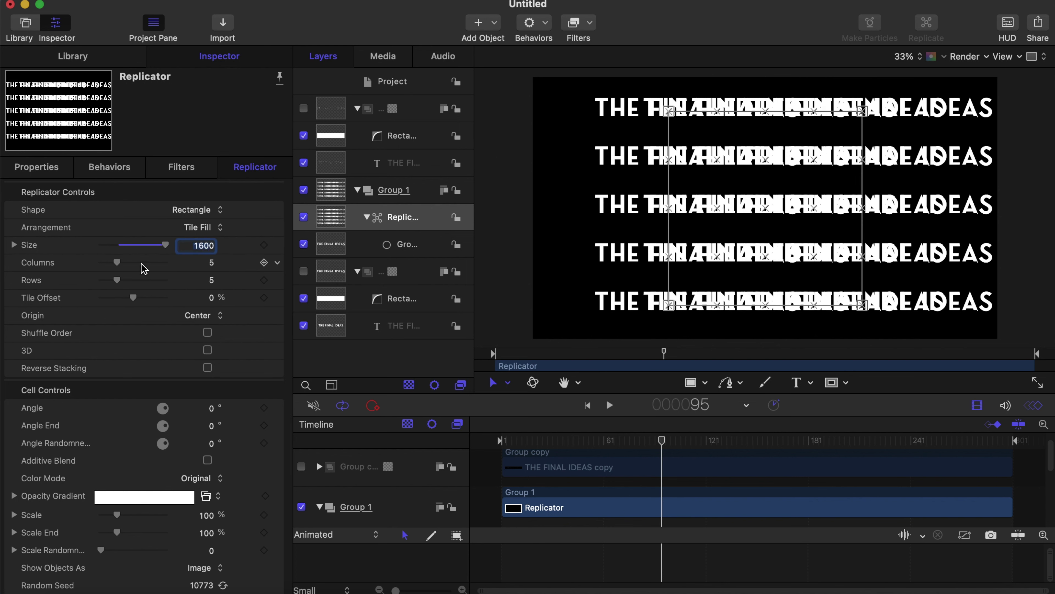
Step: Try different grid counts, then settle on 5 rows and 1 column
left_click_drag(116, 261, 117, 266)
left_click_drag(116, 284, 120, 284)
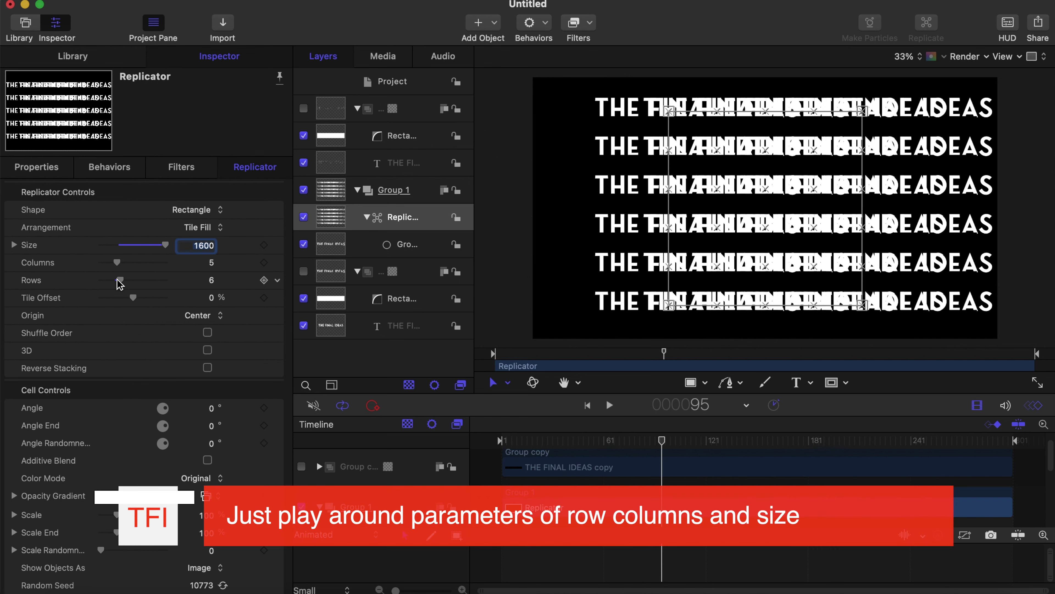
left_click(212, 283)
type("5")
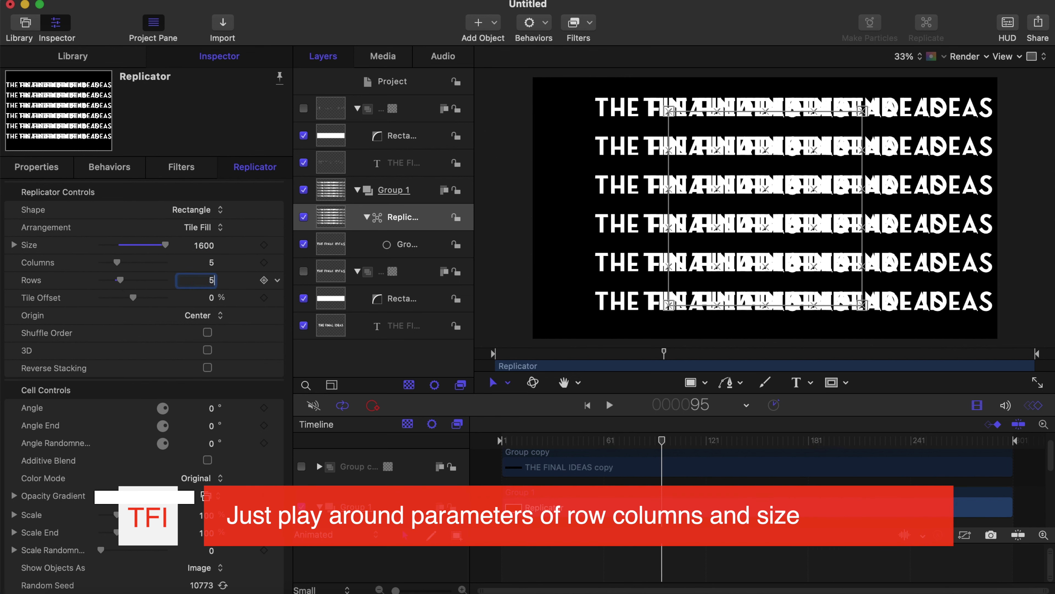
key("Return")
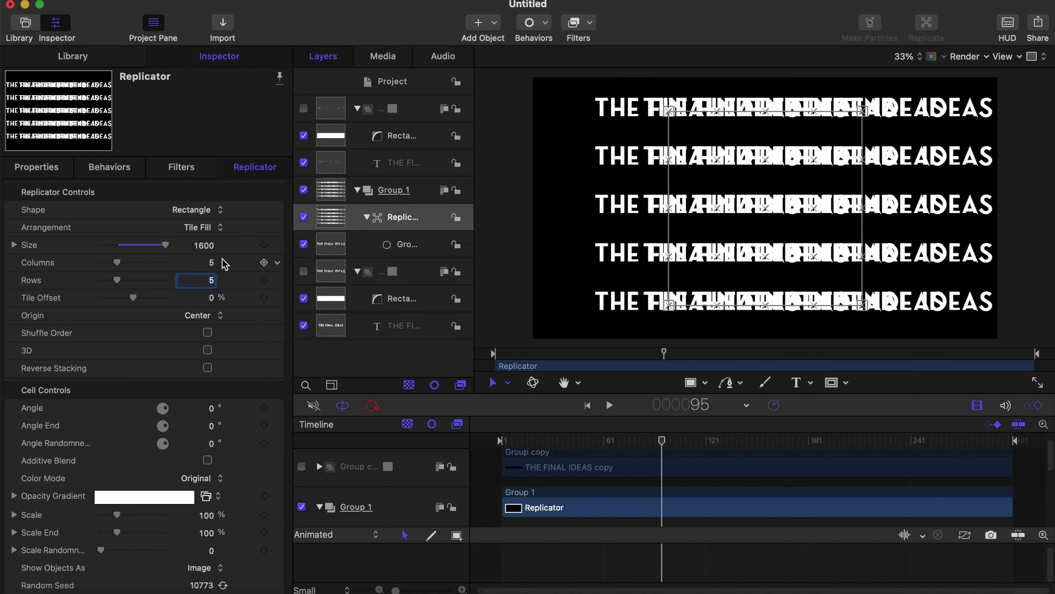
left_click(211, 262)
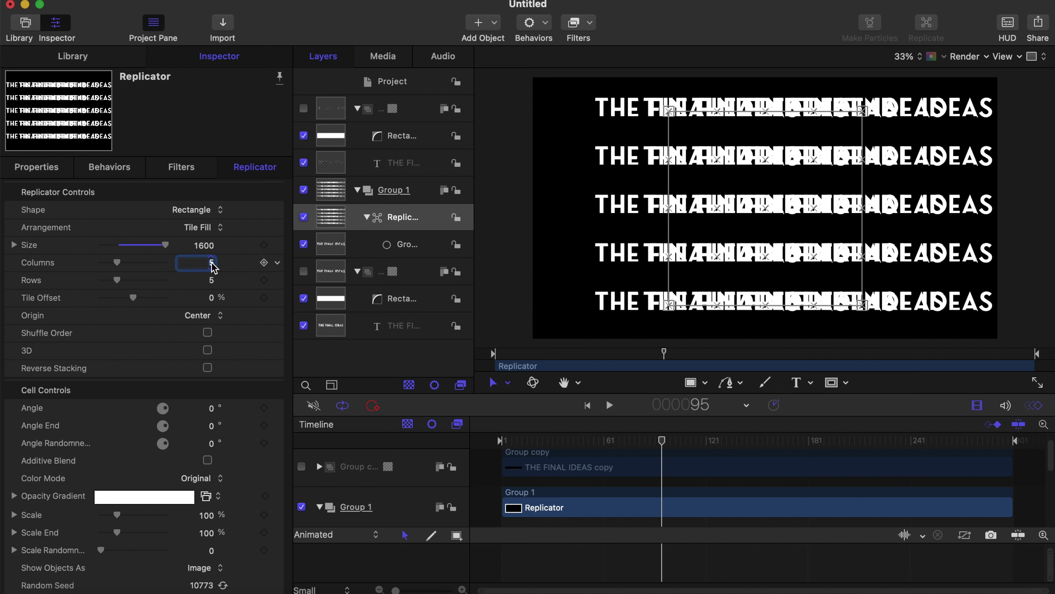
key("Down")
key("Down")
key("Down")
key("Down")
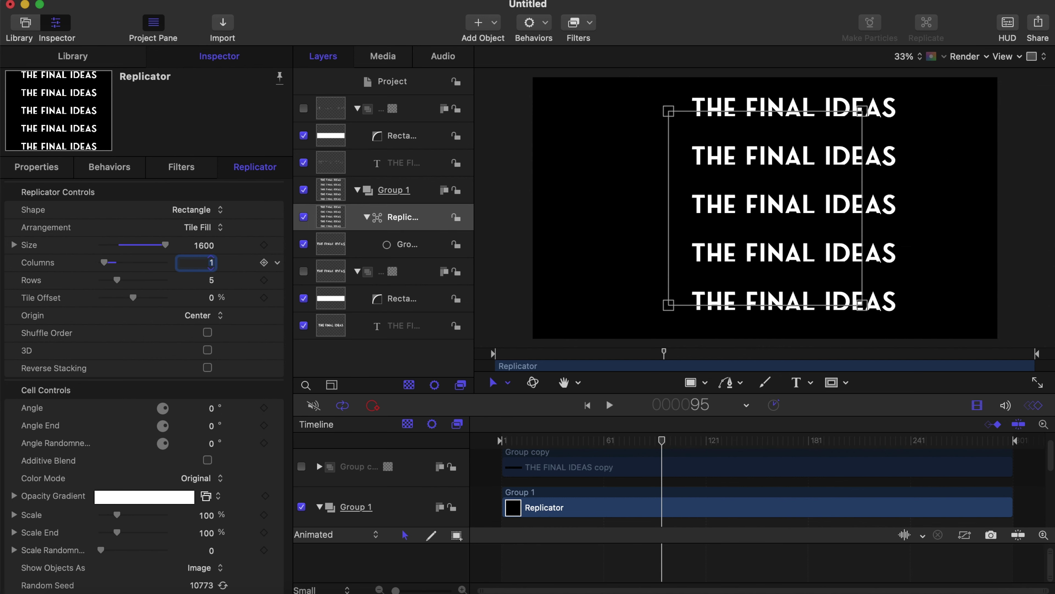
Step: Set the replicator to 2 columns, Size about 1733, and Tile Offset 8%
key("Up")
key("Up")
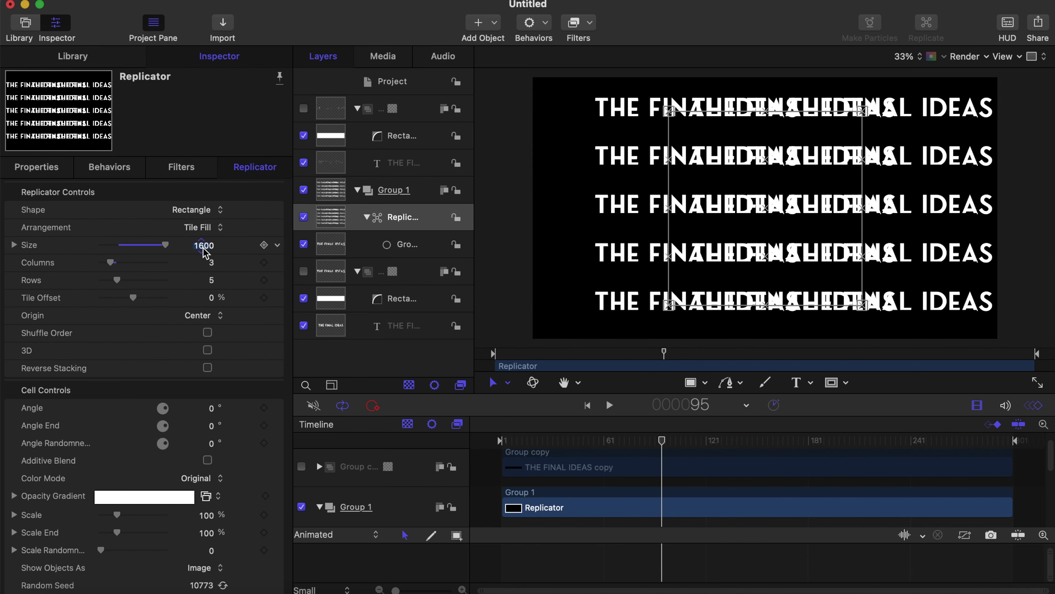
left_click_drag(213, 239, 196, 245)
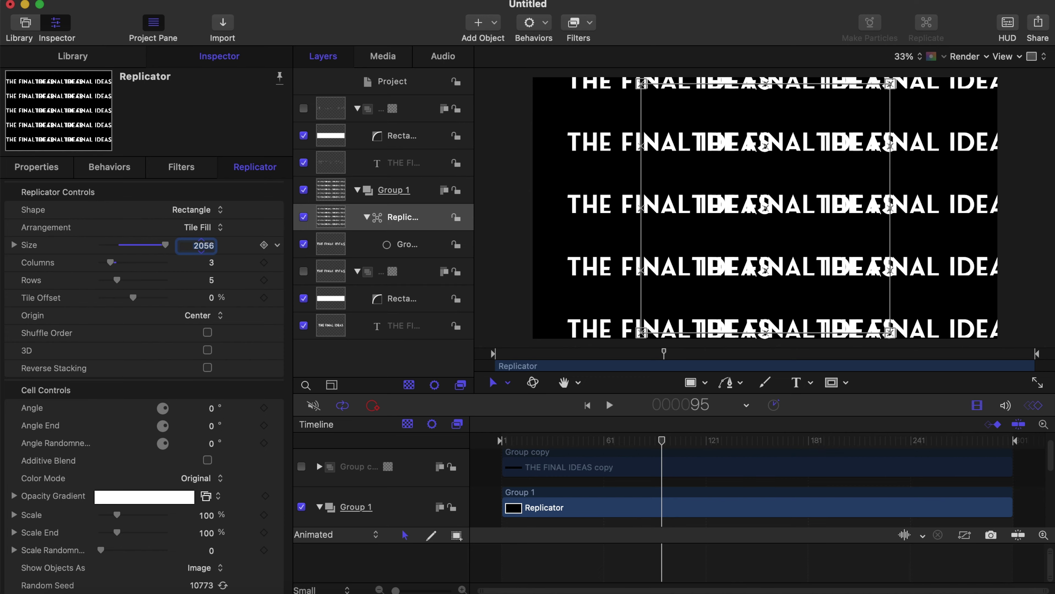
type("1811")
left_click(211, 262)
type("2")
key("Return")
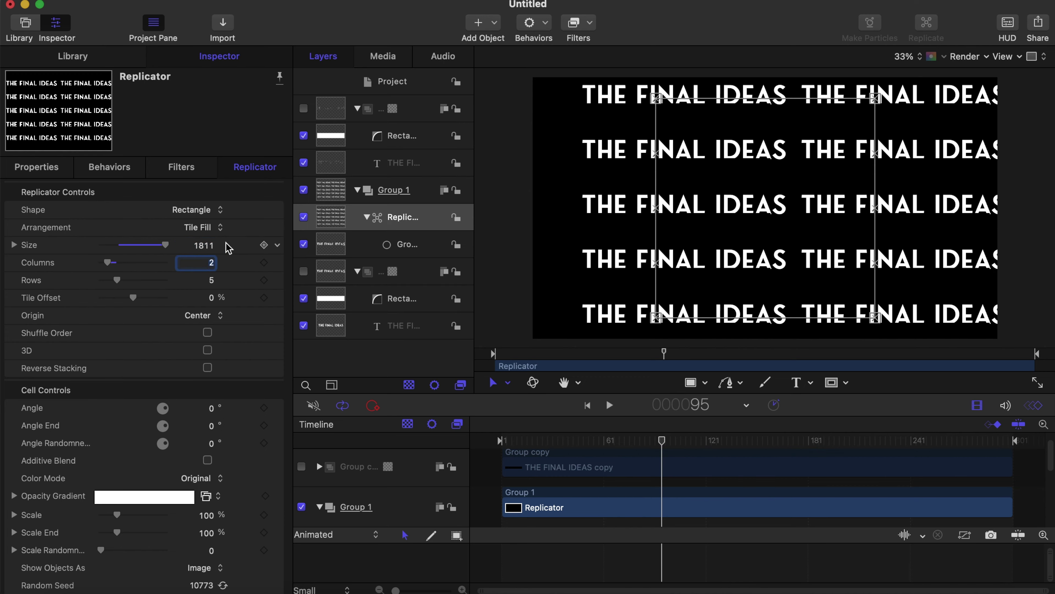
left_click_drag(204, 246, 208, 245)
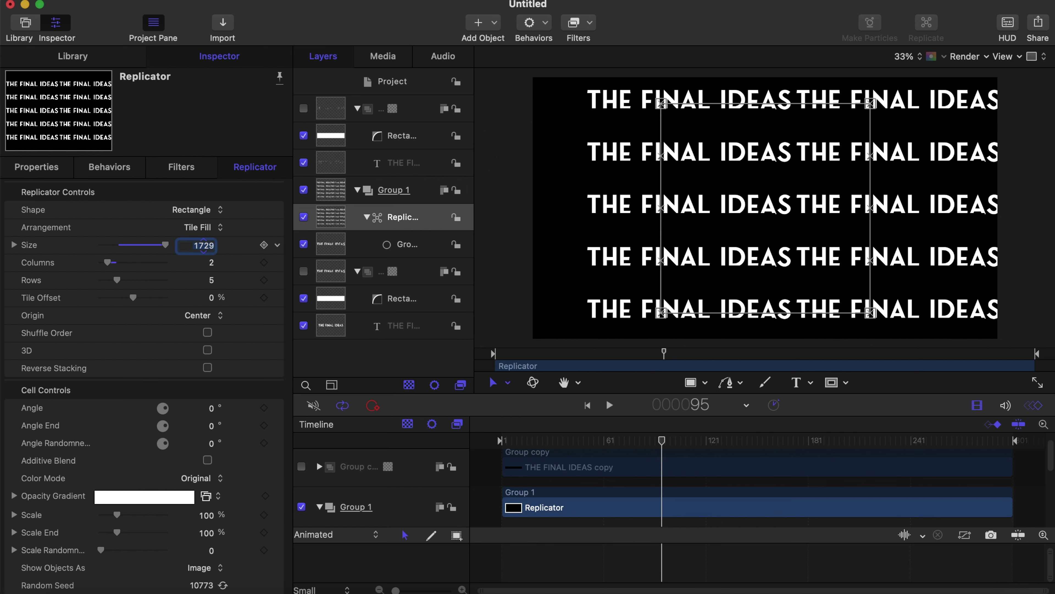
left_click_drag(211, 297, 220, 298)
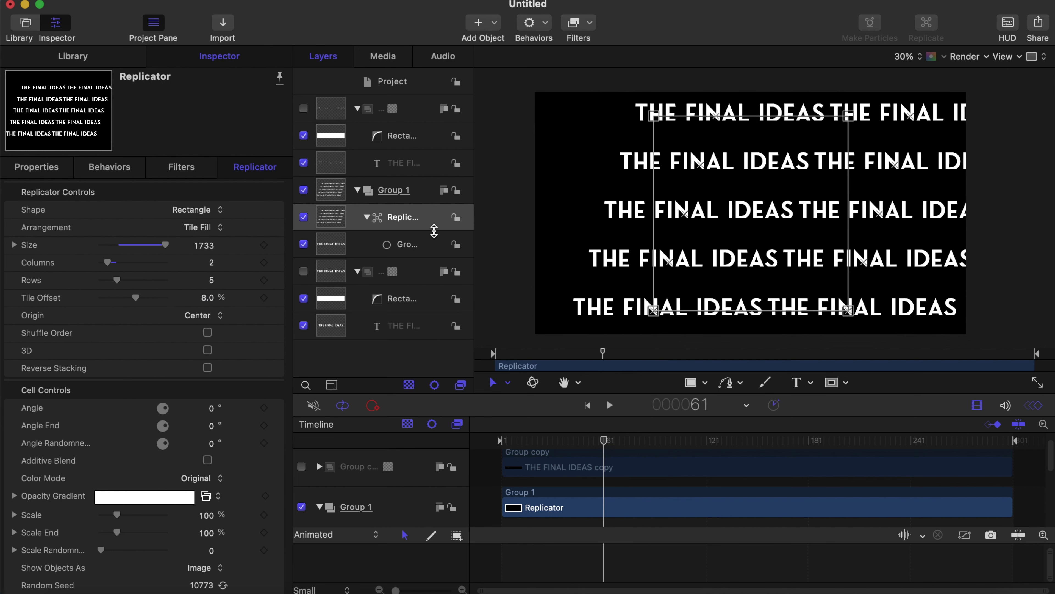
Step: Duplicate the Replicator layer to create Replicator copy
right_click(402, 218)
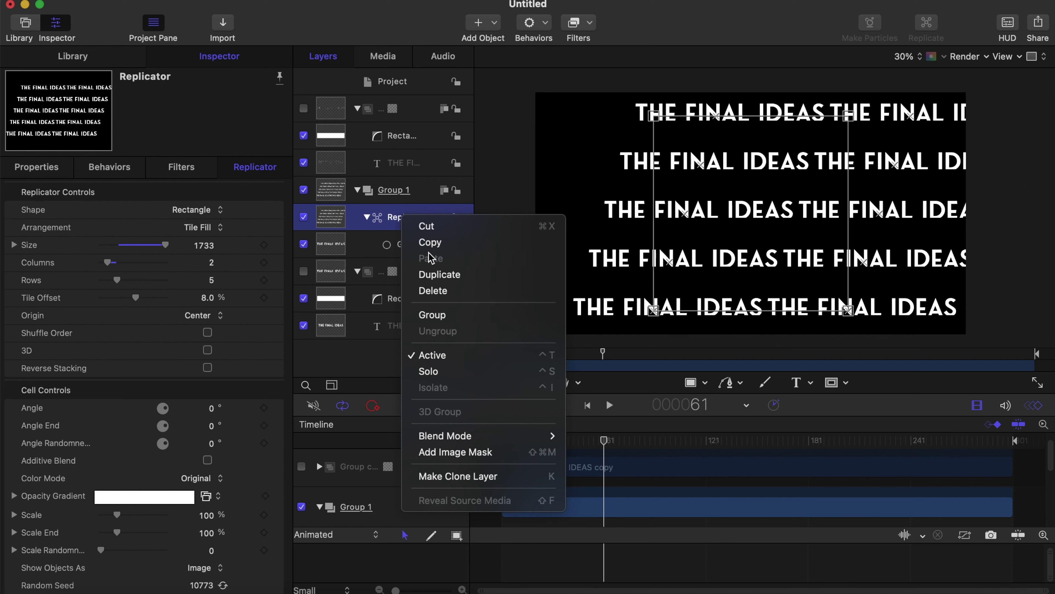
left_click(444, 282)
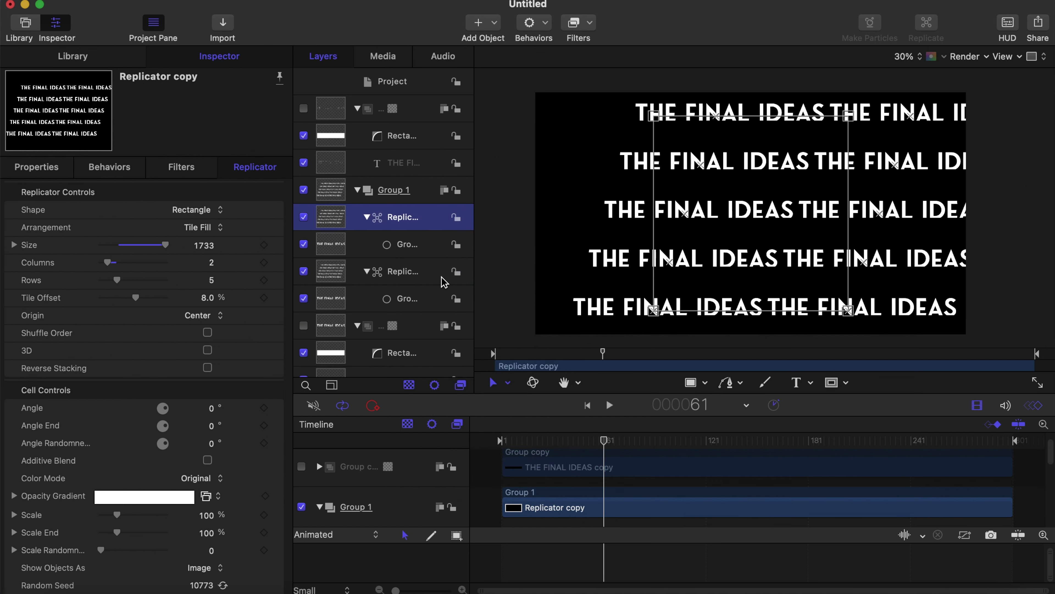
scroll(177, 573, "down", 2)
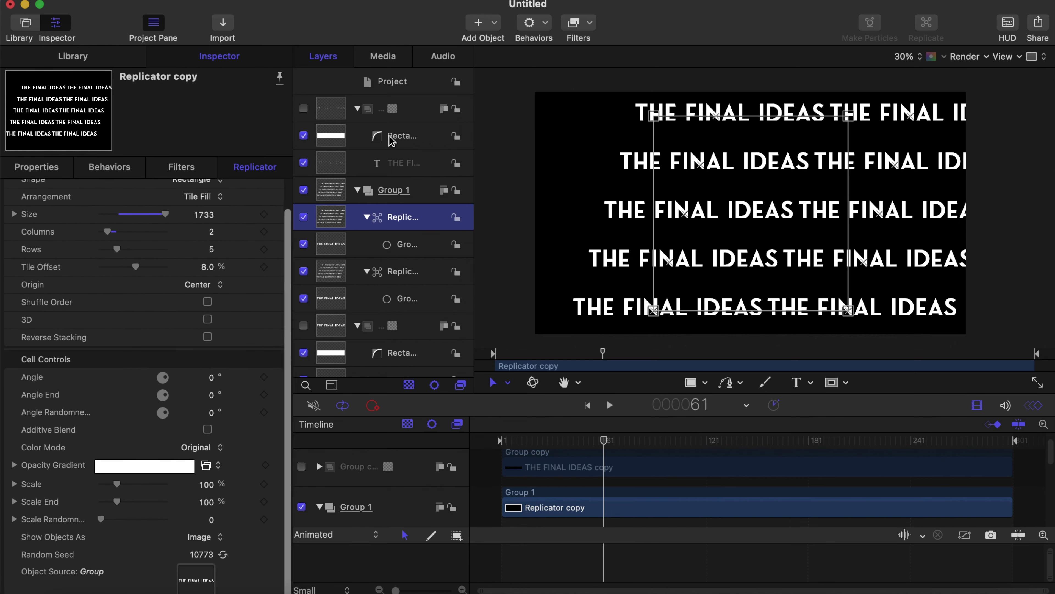
left_click(411, 111)
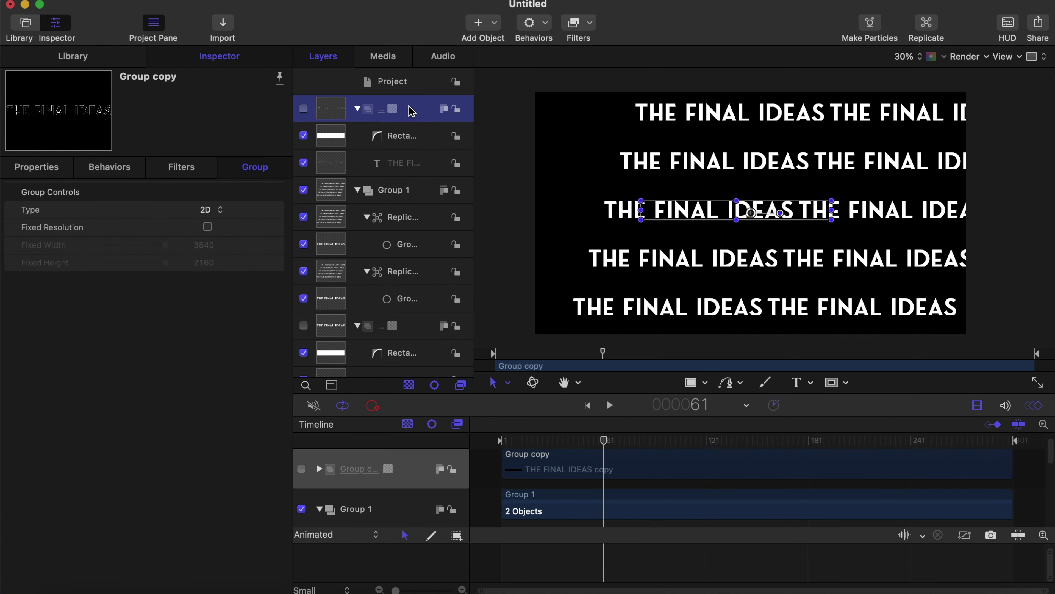
left_click(405, 221)
Step: Make the outlined Group copy the Object Source of Replicator copy
scroll(171, 515, "down", 2)
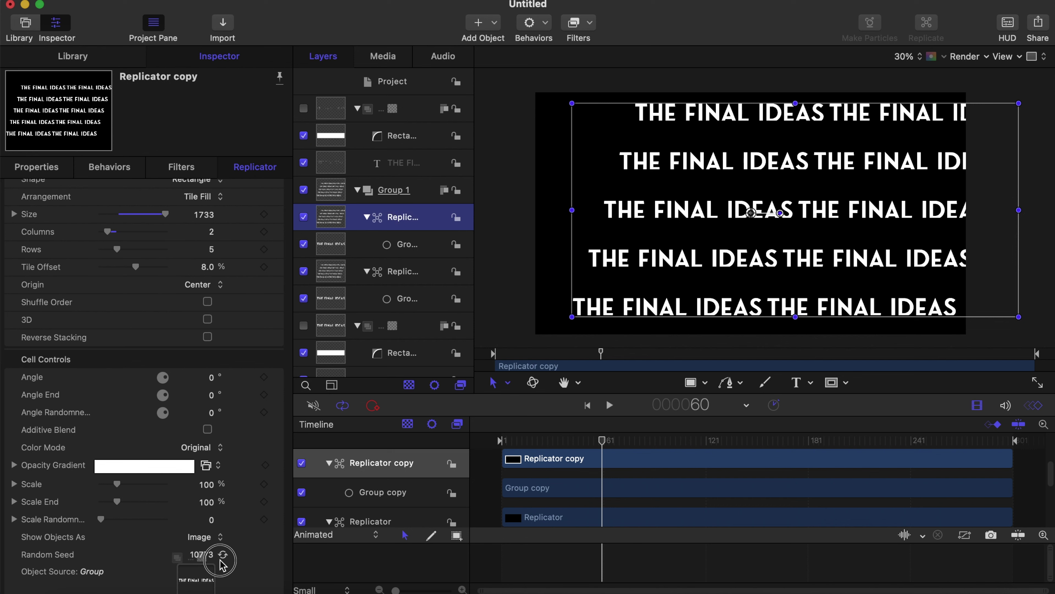
left_click(201, 579)
left_click_drag(201, 579, 198, 578)
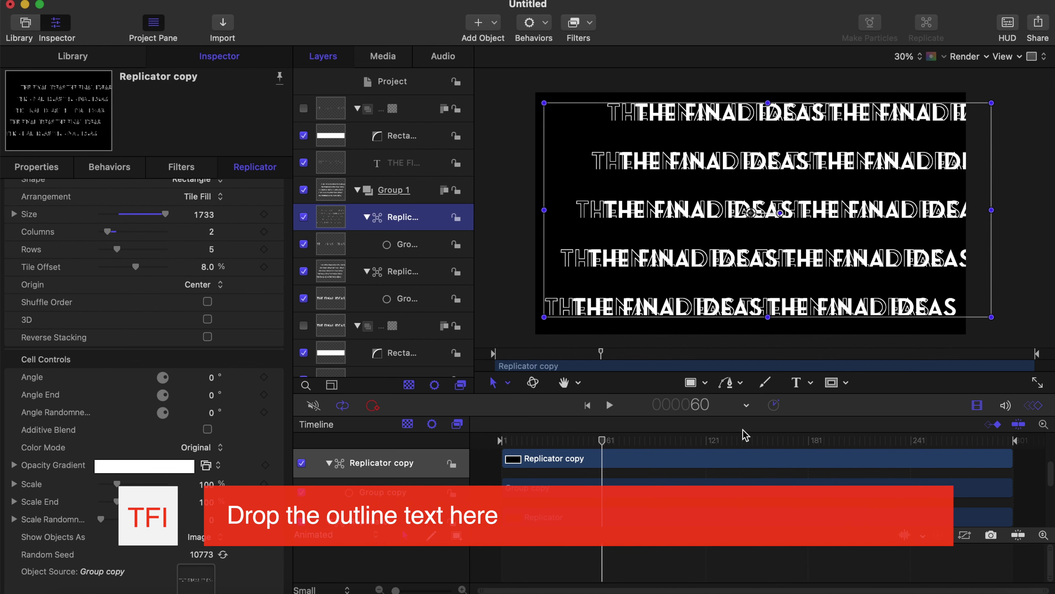
left_click_drag(597, 442, 641, 447)
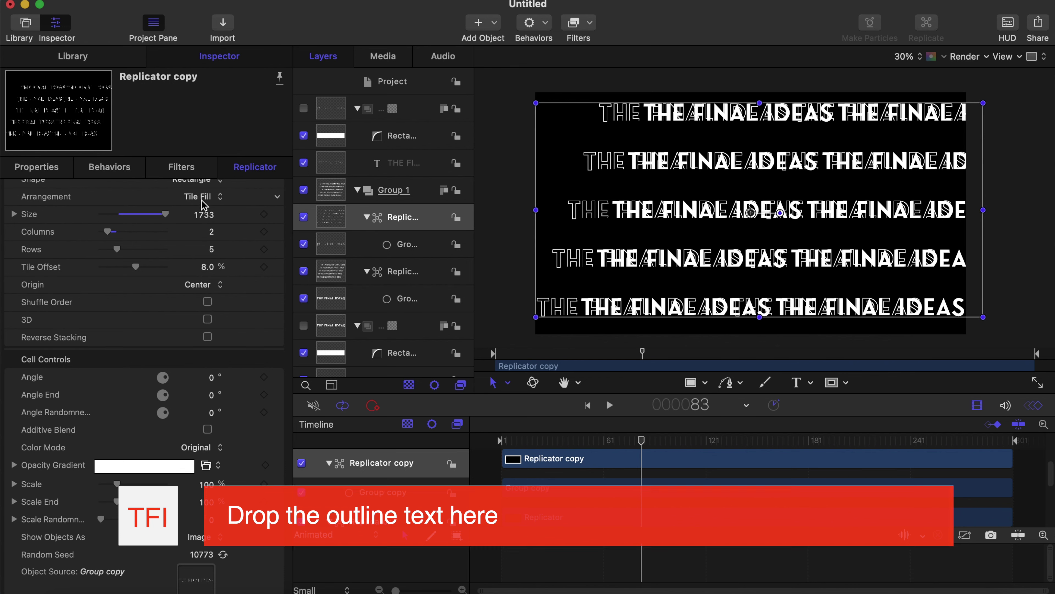
scroll(53, 184, "up", 2)
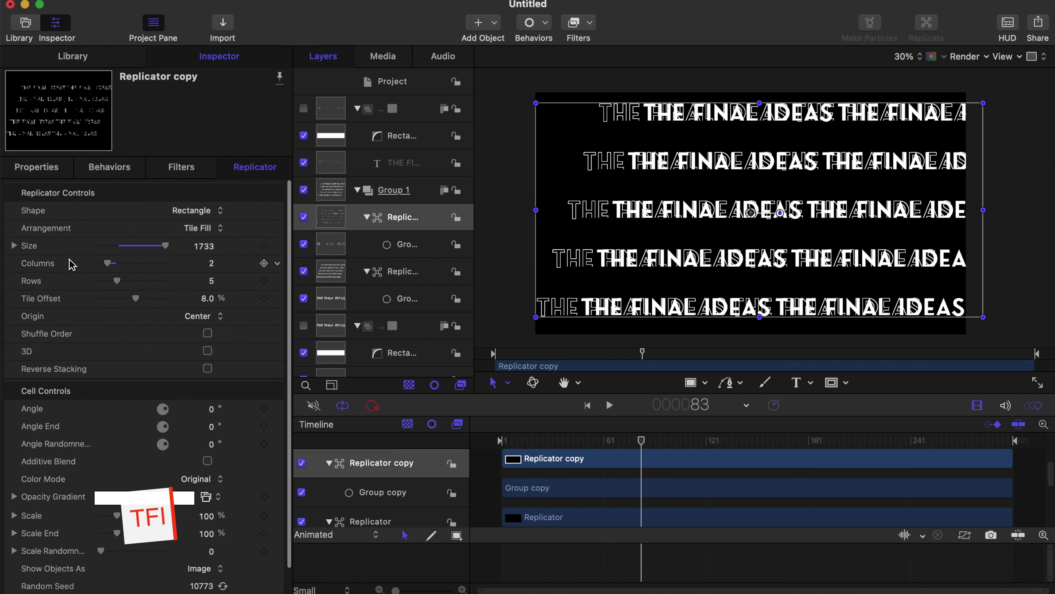
Step: Scrub Replicator copy's Position Y to 212, then collapse and select Group 1
left_click(45, 168)
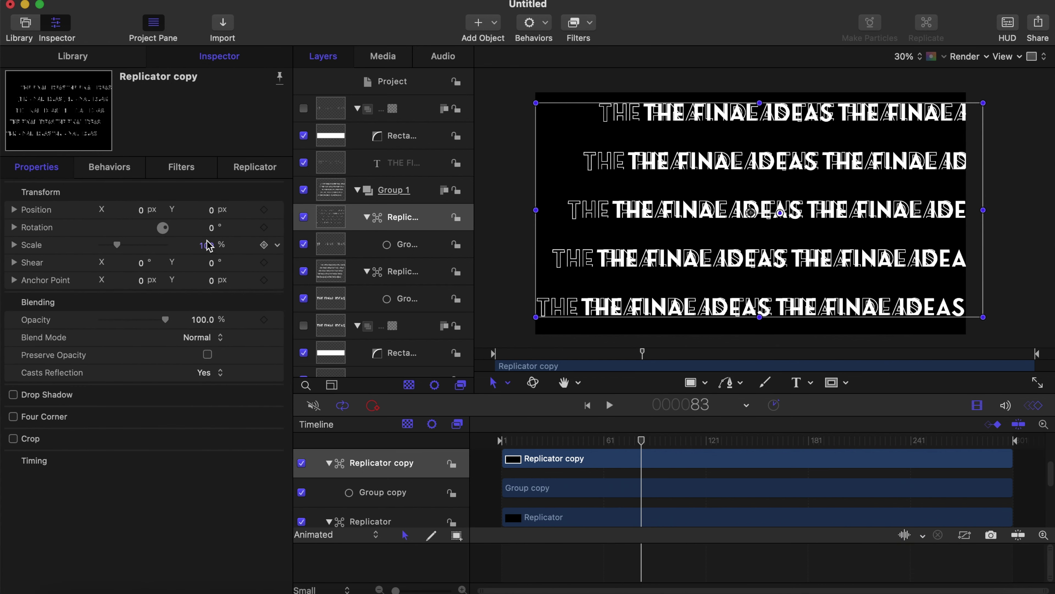
mouse_move(210, 210)
left_mouse_down()
mouse_move(221, 210)
mouse_move(211, 215)
left_mouse_up()
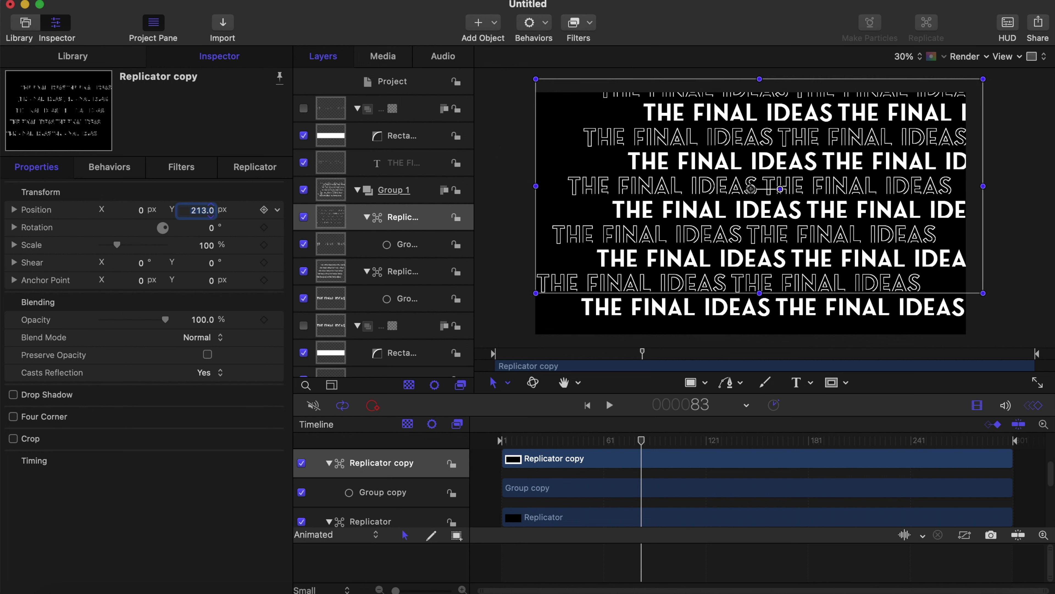
left_click_drag(211, 215, 211, 216)
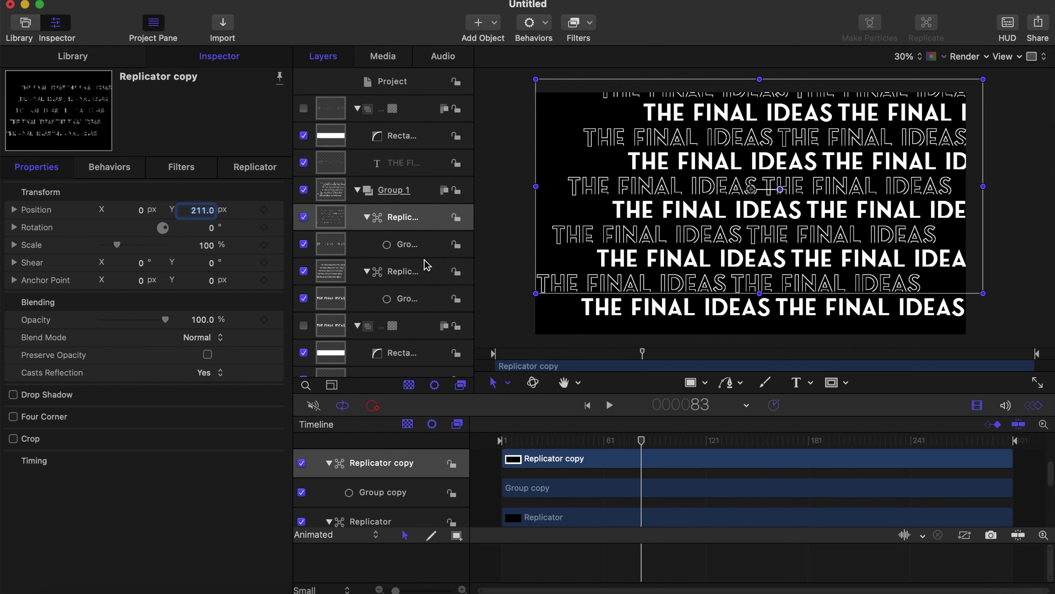
left_click(692, 383)
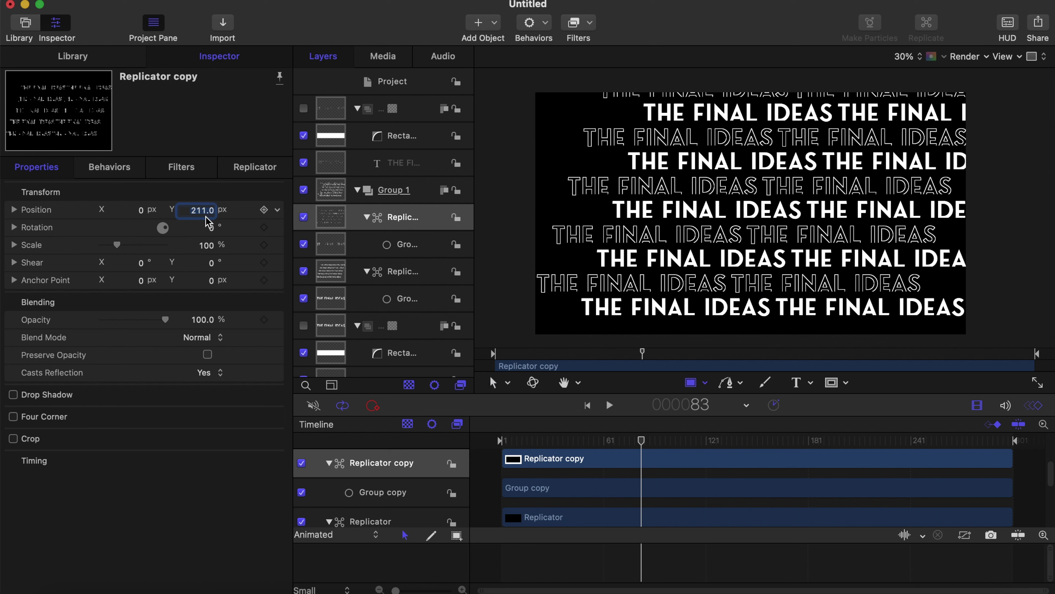
left_click_drag(203, 214, 204, 212)
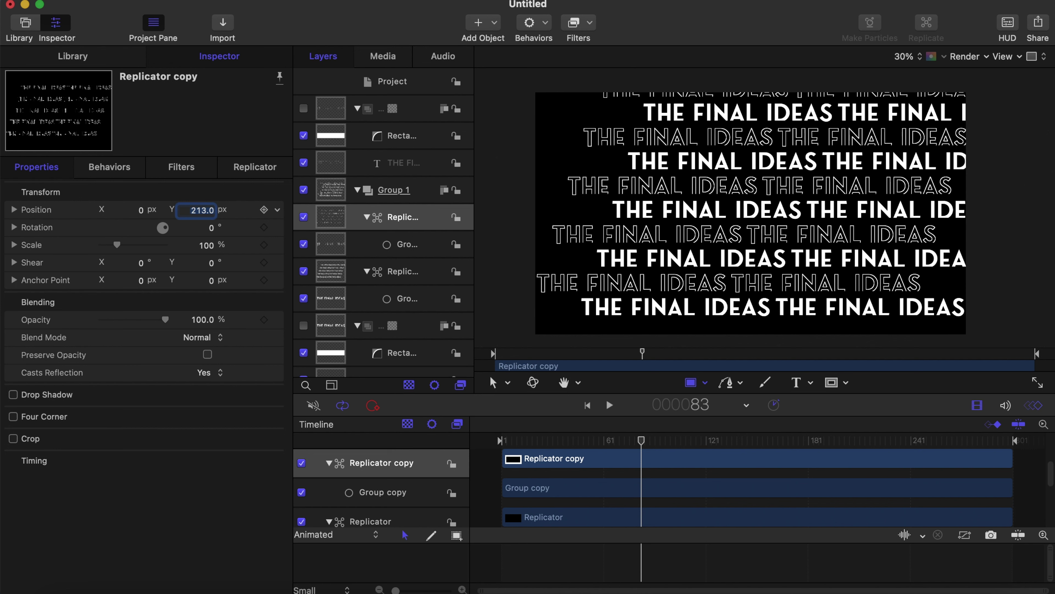
left_click(358, 191)
left_click(403, 191)
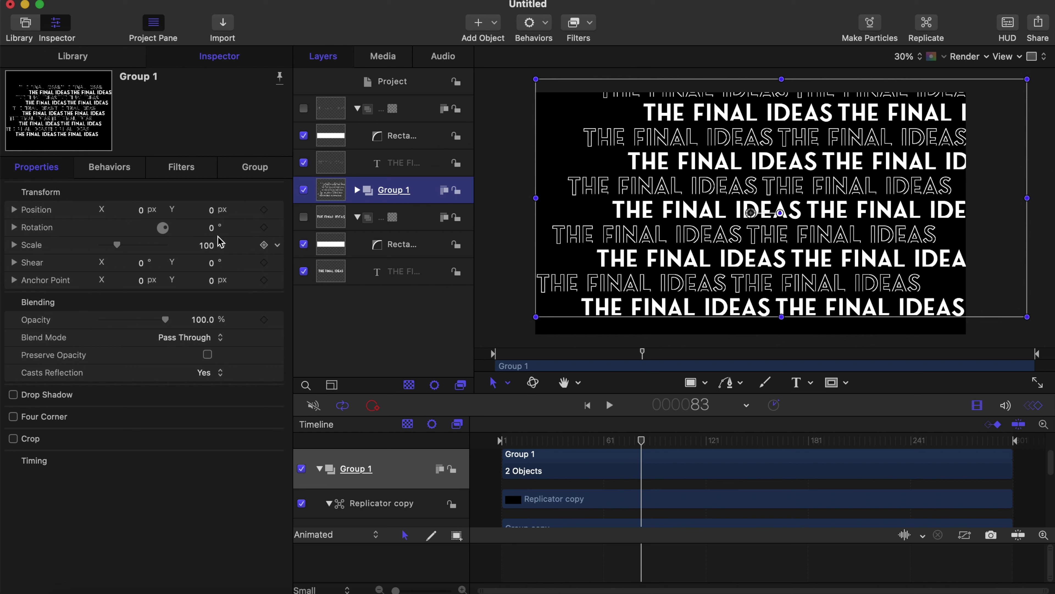
left_click(211, 228)
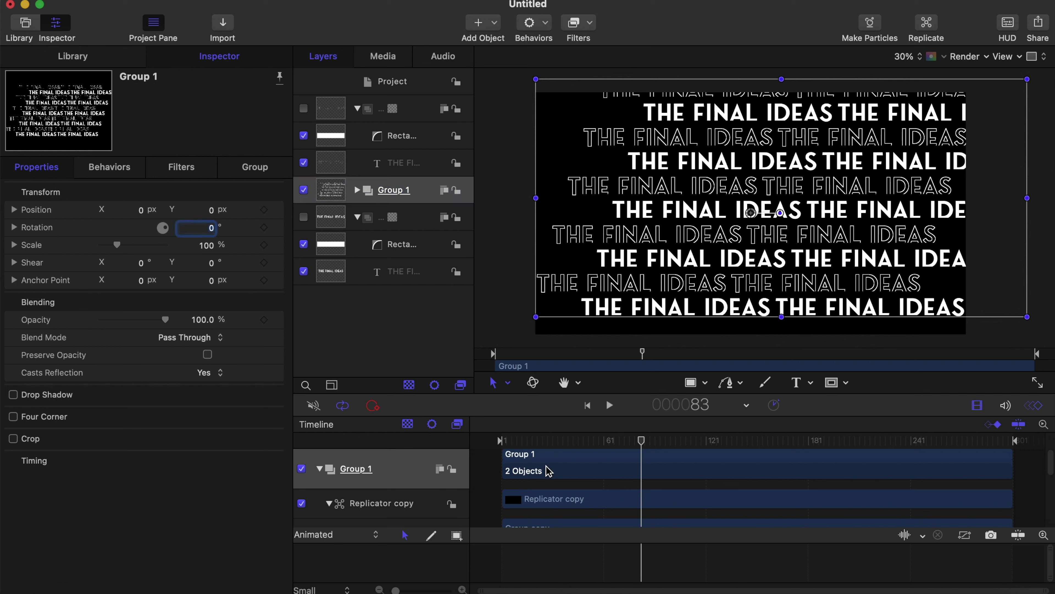
key("Home")
key("space")
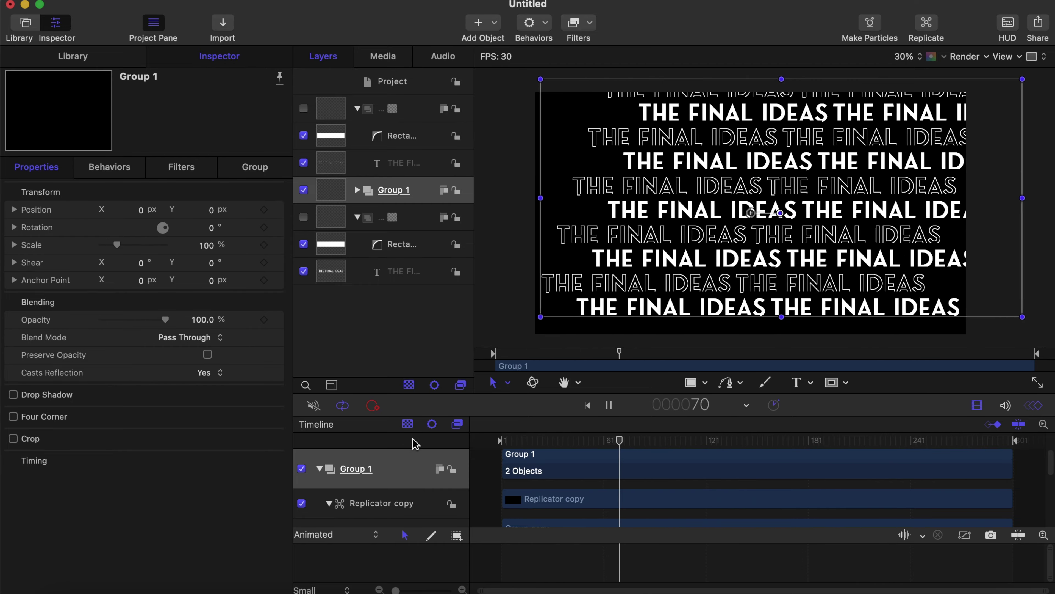
key("space")
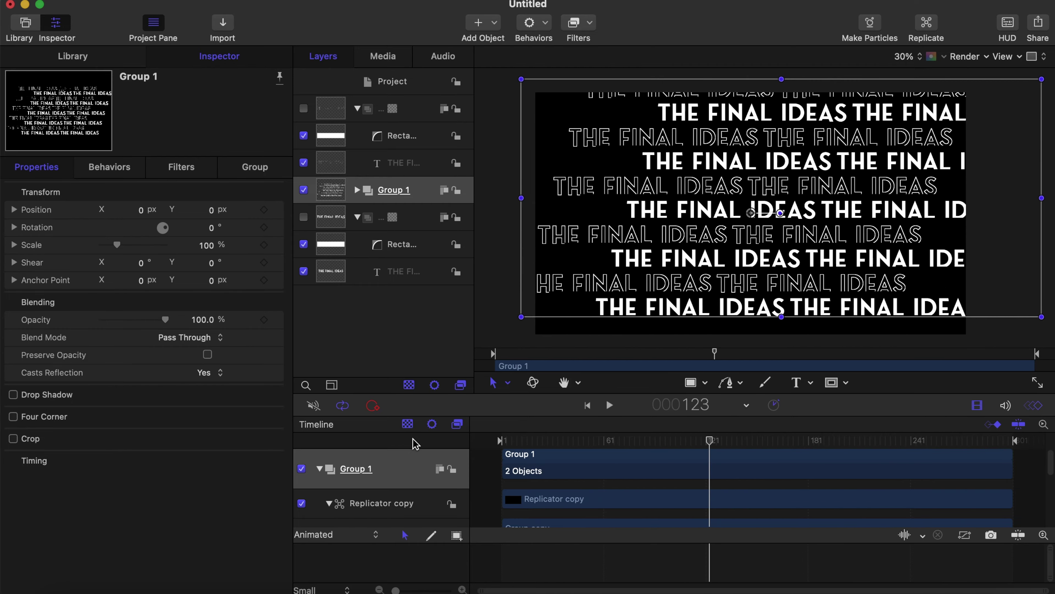
key("space")
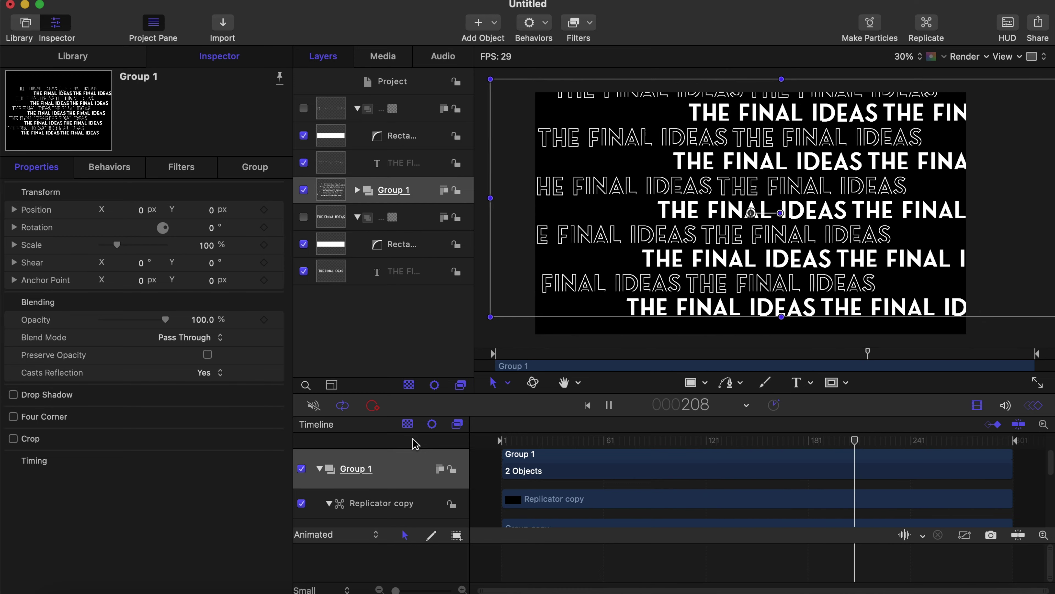
key("space")
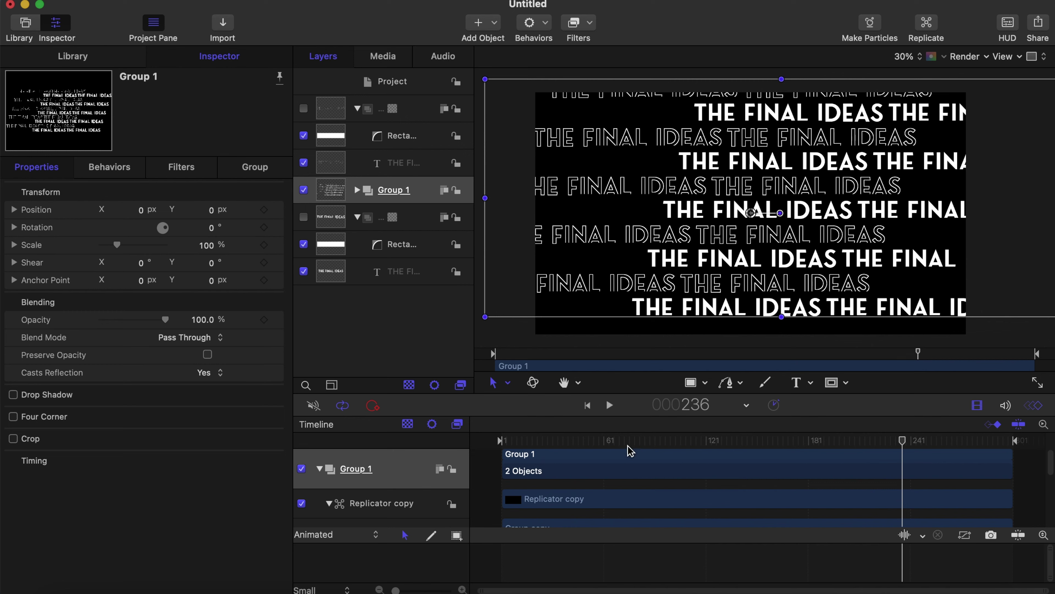
left_click_drag(502, 440, 574, 439)
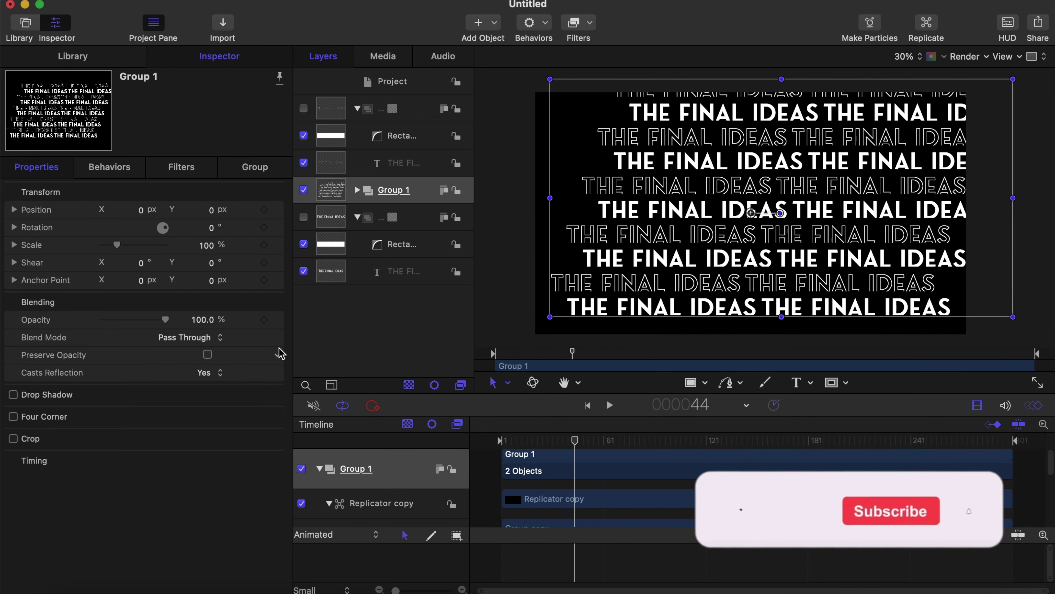
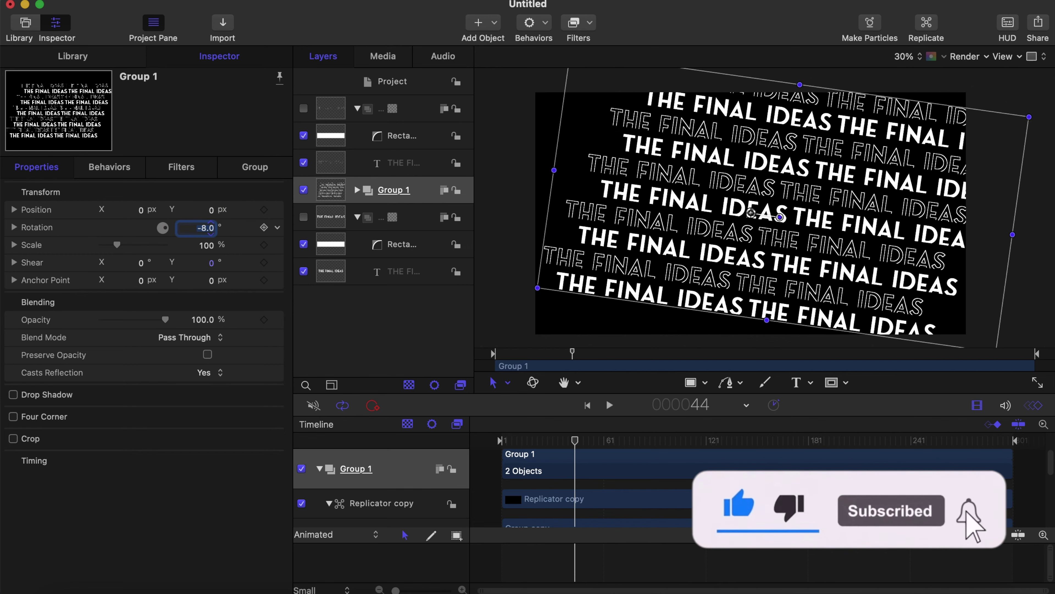
Step: Tilt Group 1 to -23° at 157% scale, shift it up-left, preview, then select the solid text layer
mouse_move(195, 228)
left_mouse_down()
mouse_move(183, 228)
mouse_move(224, 245)
mouse_move(207, 245)
left_mouse_up()
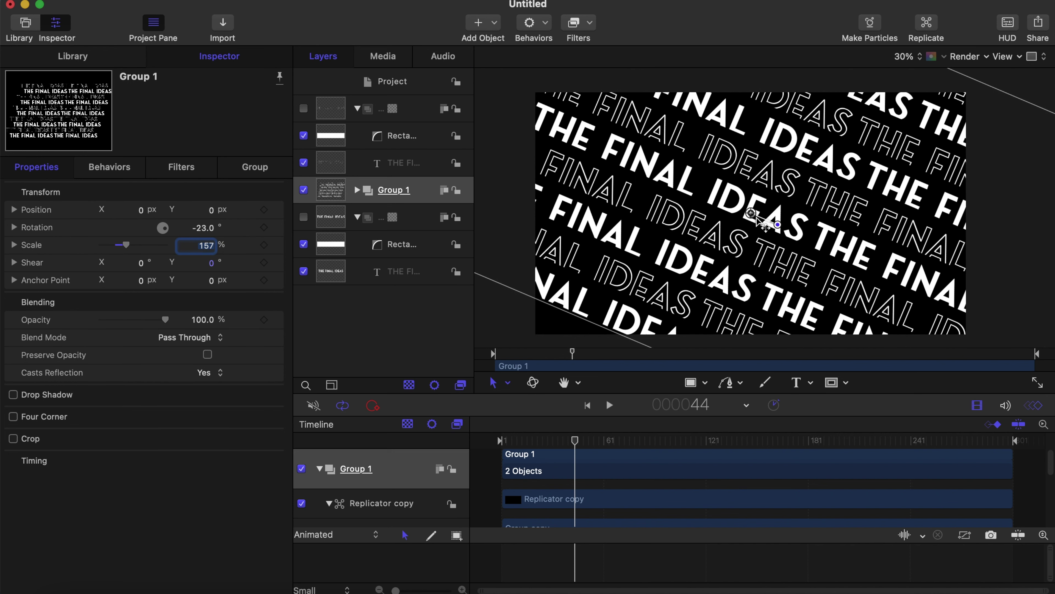
left_click_drag(756, 217, 740, 228)
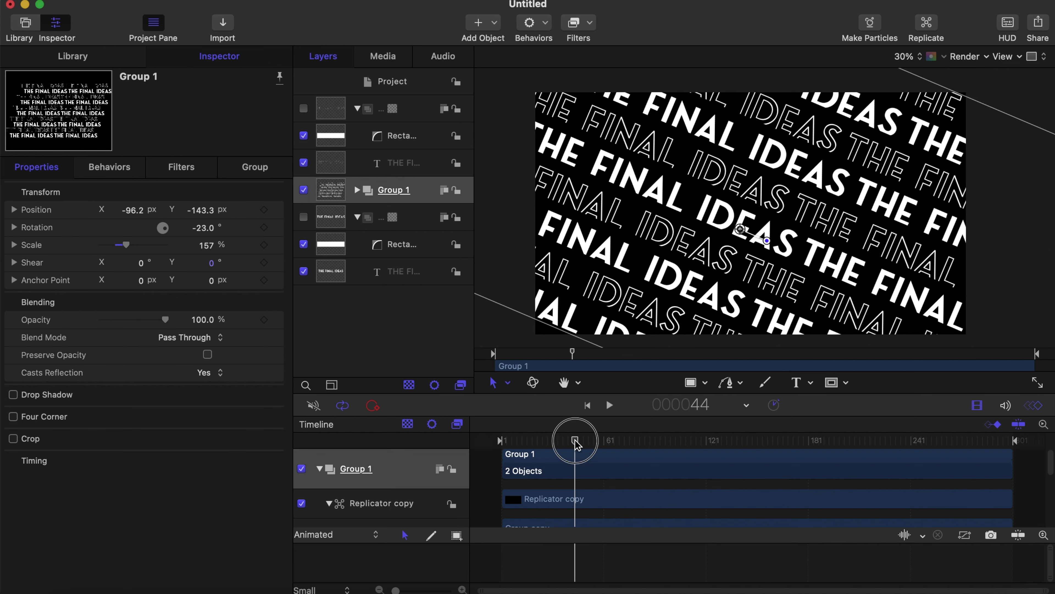
key("Home")
key("space")
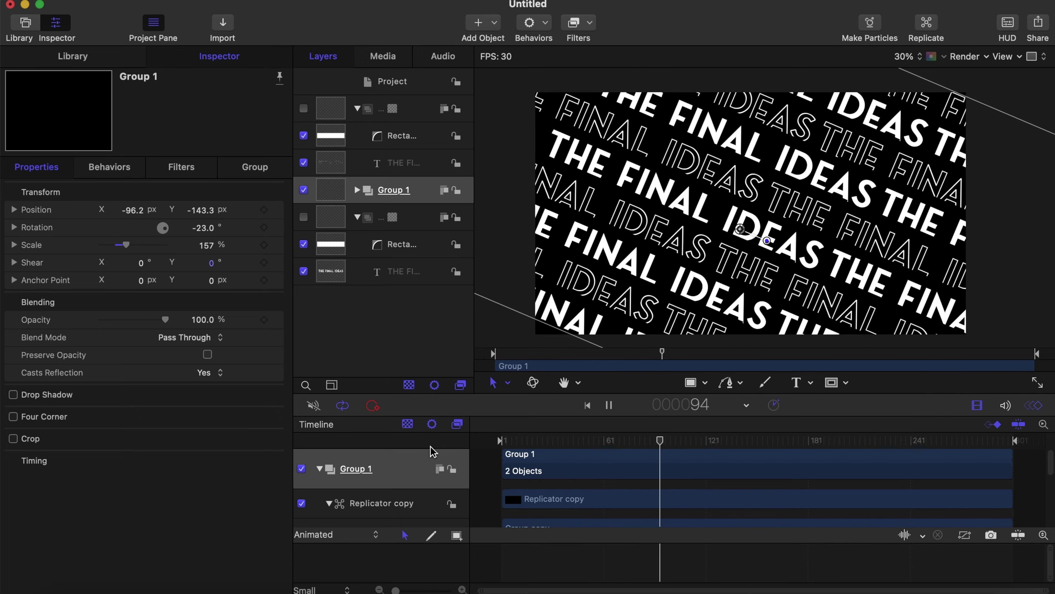
key("space")
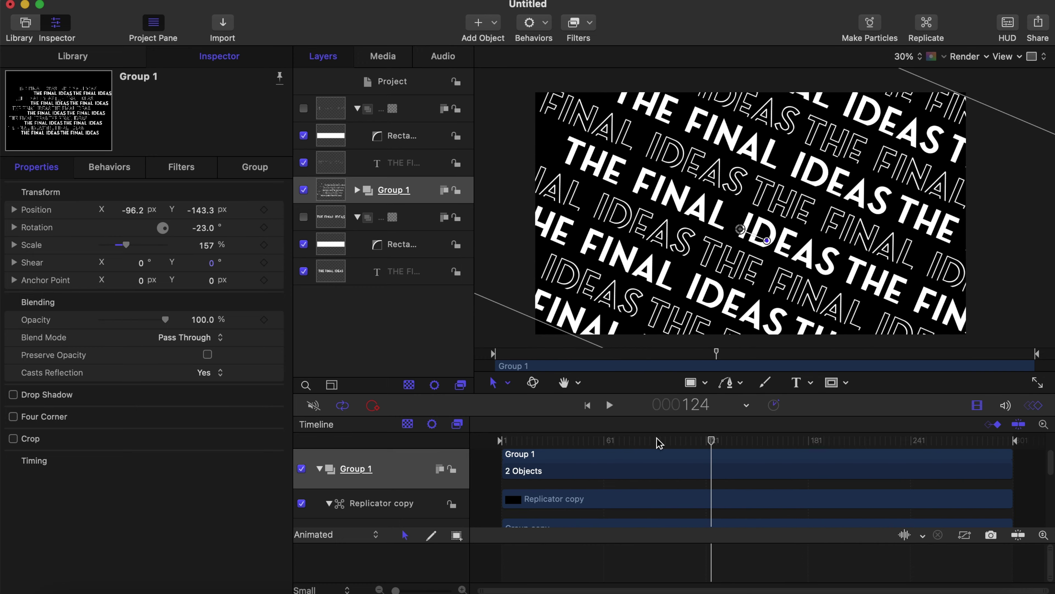
left_click_drag(660, 443, 651, 440)
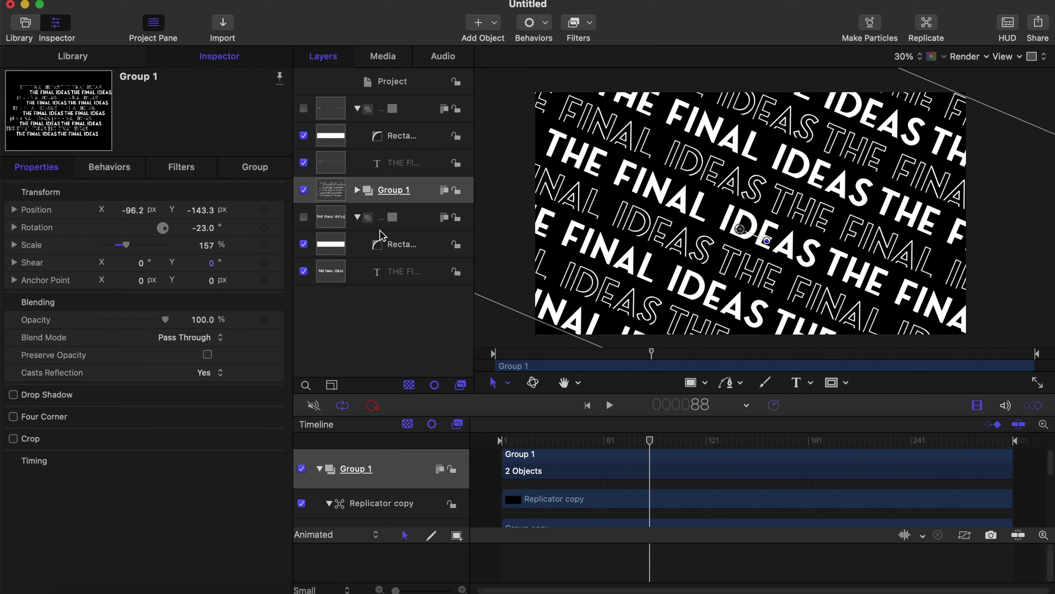
left_click(399, 276)
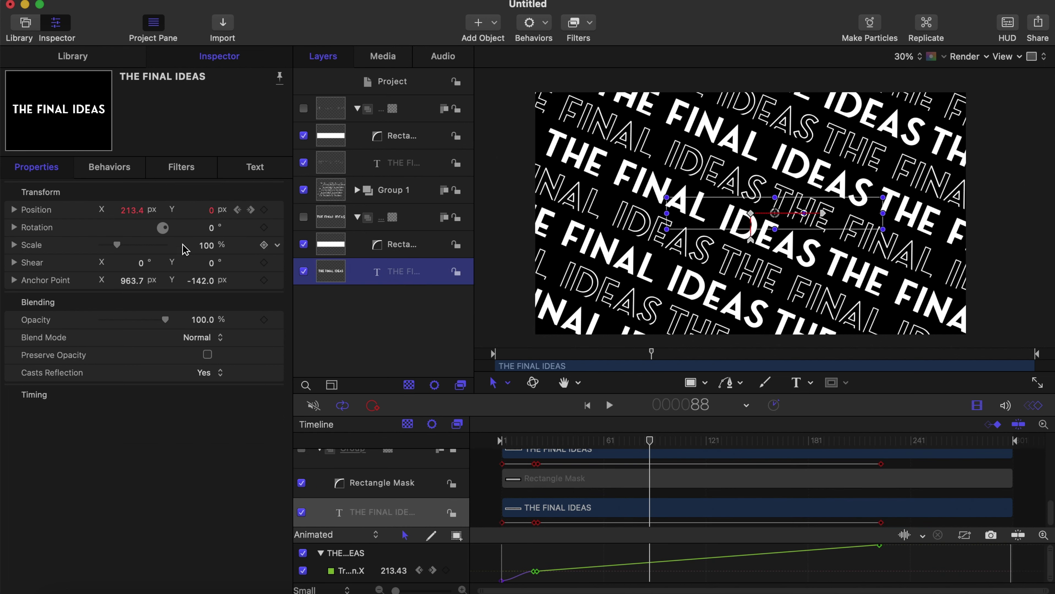
Step: Set the solid text's Face fill to Gradient and expand the gradient editor
left_click(255, 167)
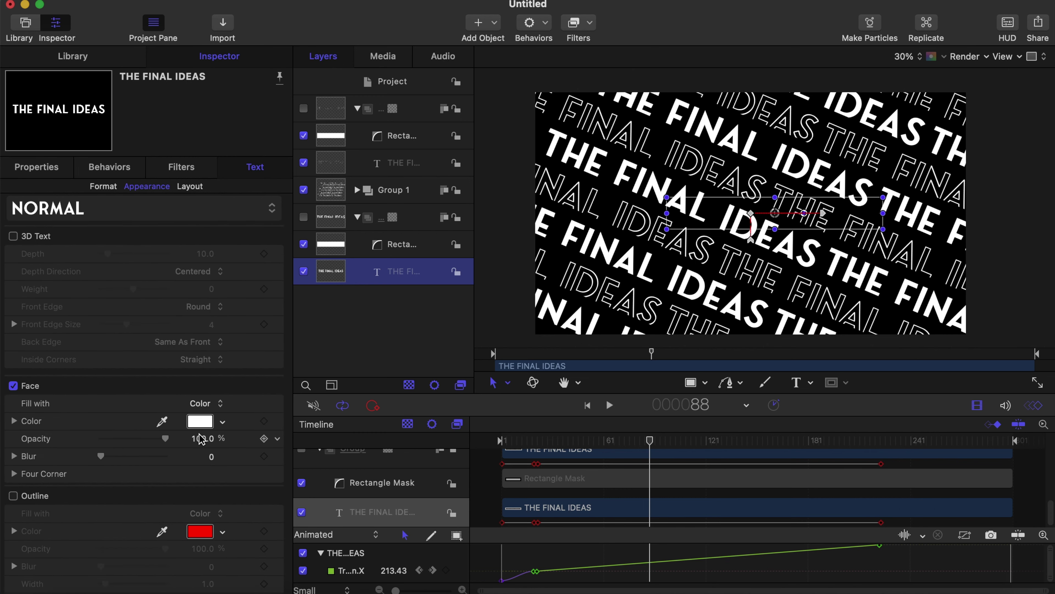
left_click(203, 402)
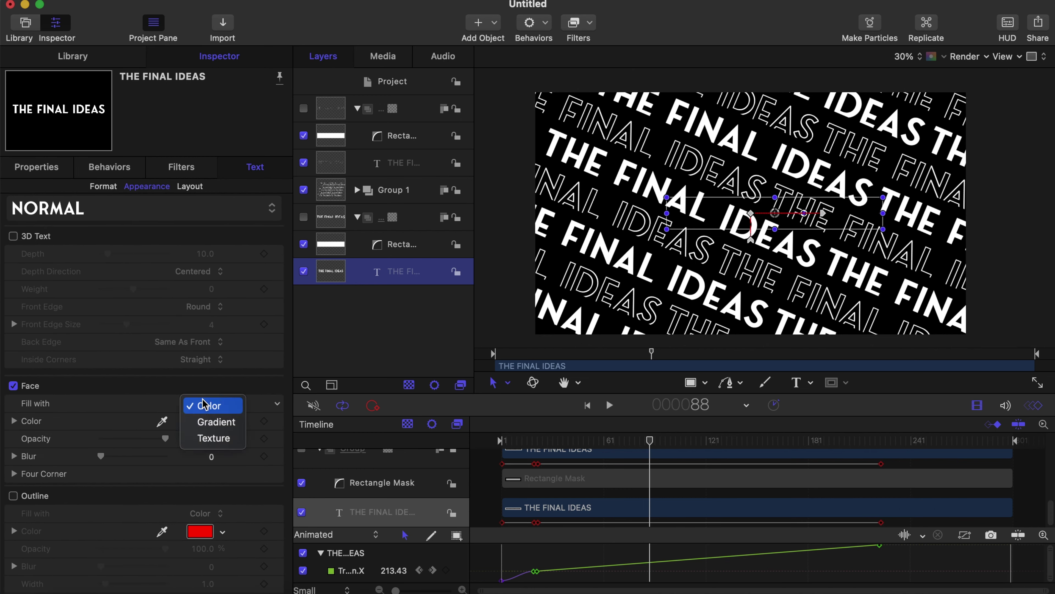
left_click(211, 422)
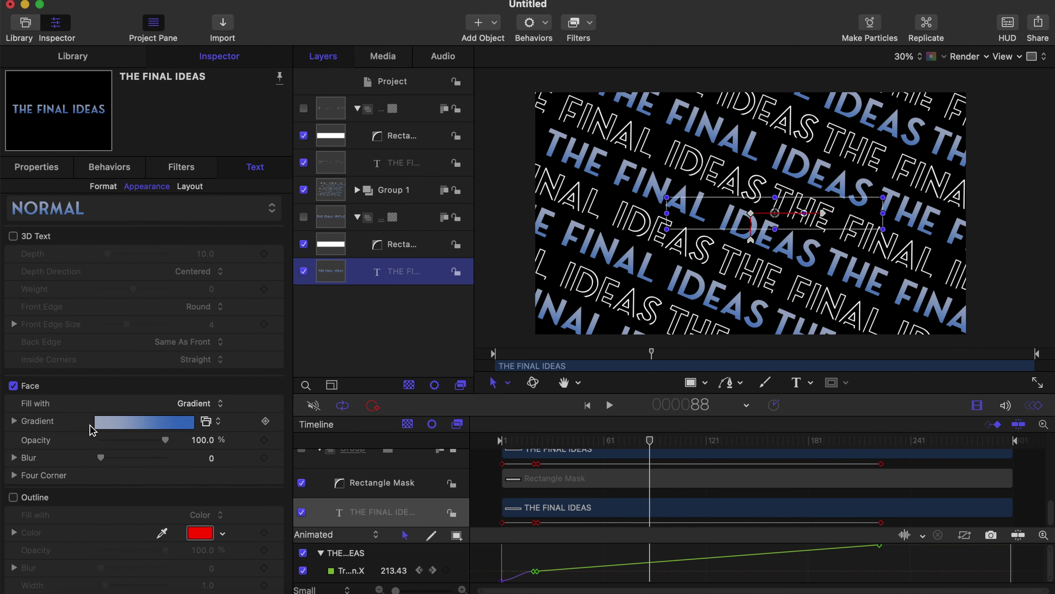
left_click(14, 421)
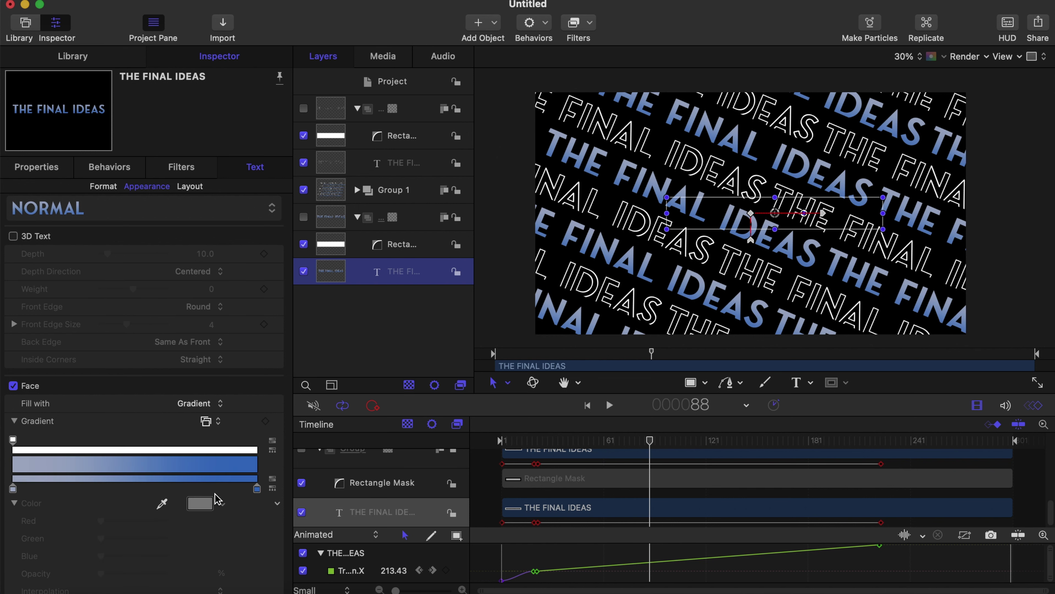
Step: Make the gradient's end stop bright green (Spring: Red 0, Green 0.98, Blue 0)
left_click(257, 487)
left_click(200, 503)
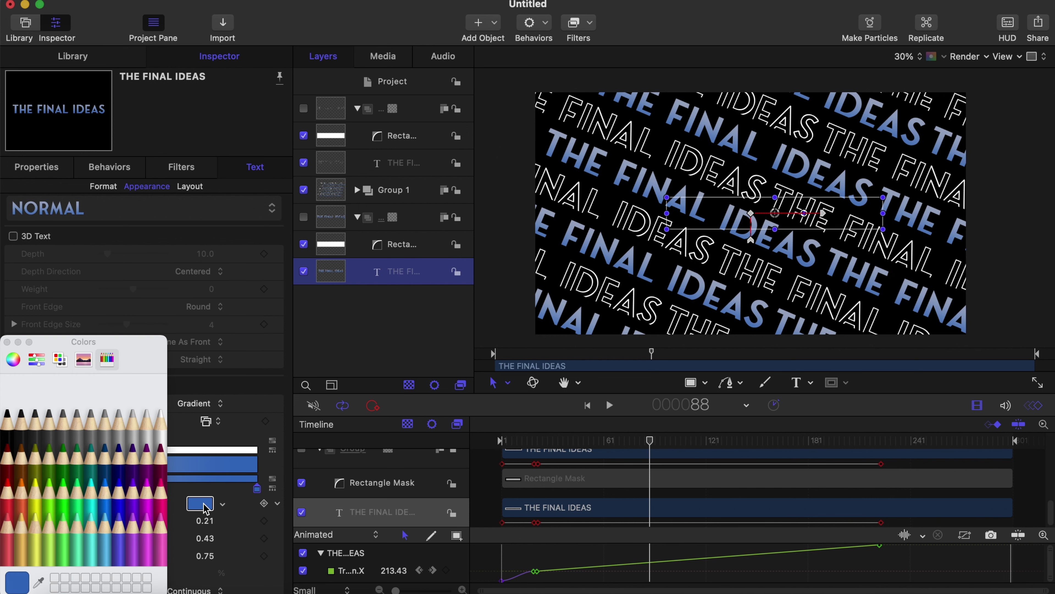
left_click(10, 501)
left_click(45, 495)
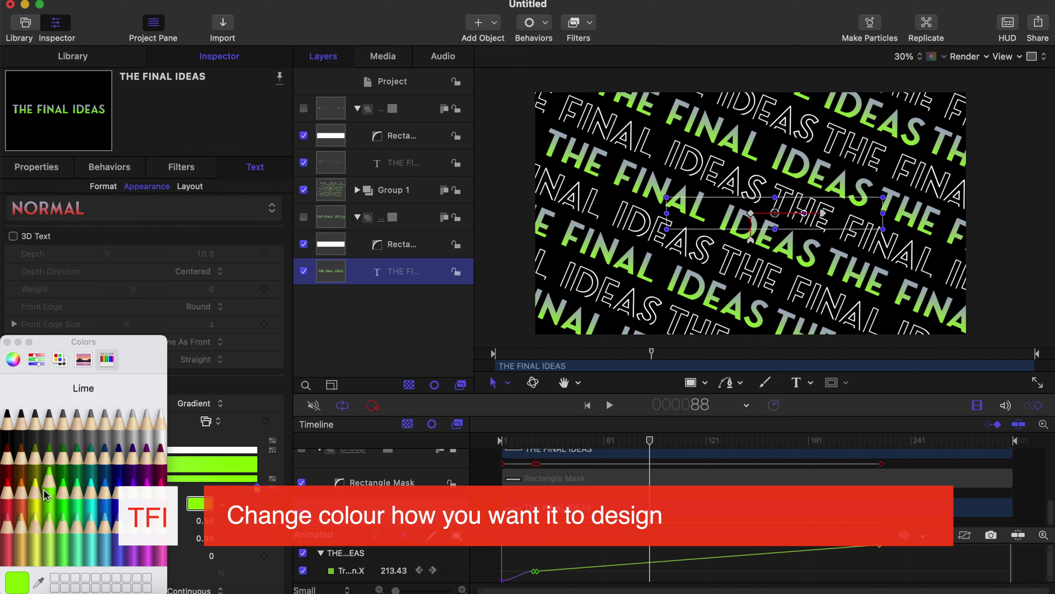
left_click(35, 496)
left_click(63, 497)
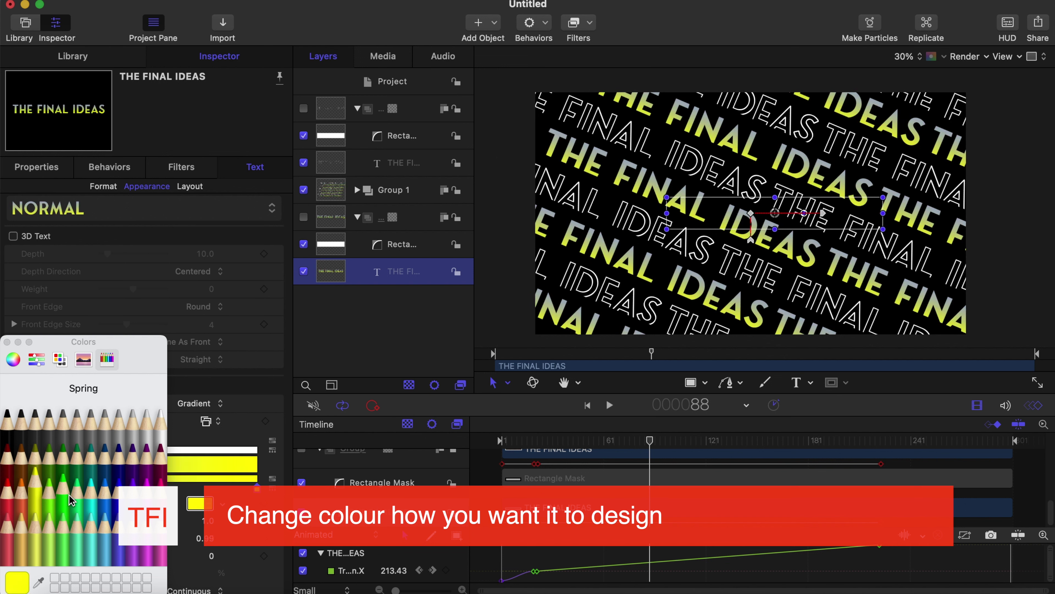
left_click(79, 498)
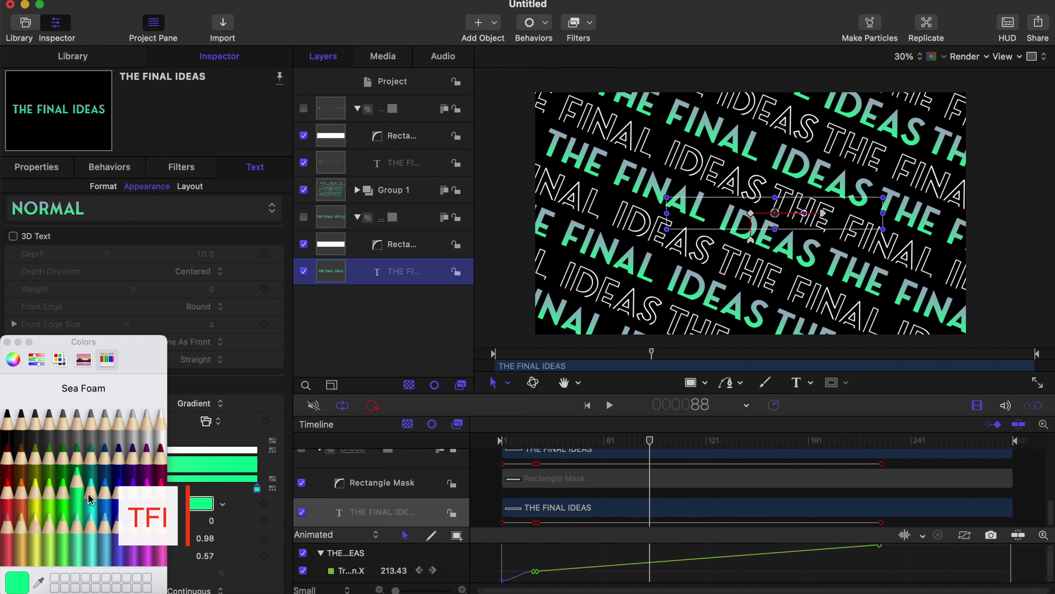
left_click(106, 495)
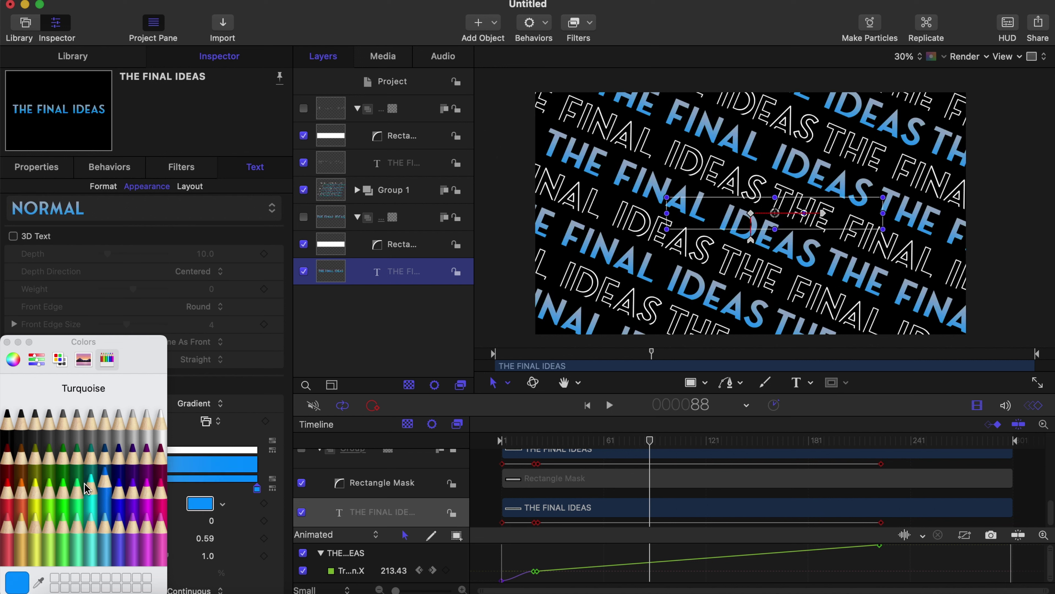
left_click(65, 493)
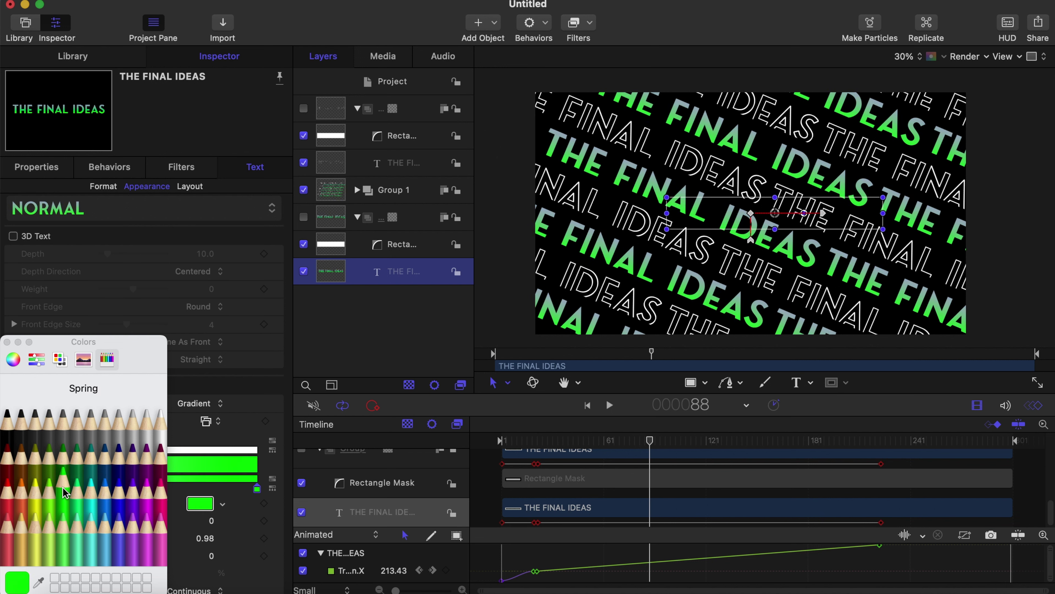
left_click(7, 343)
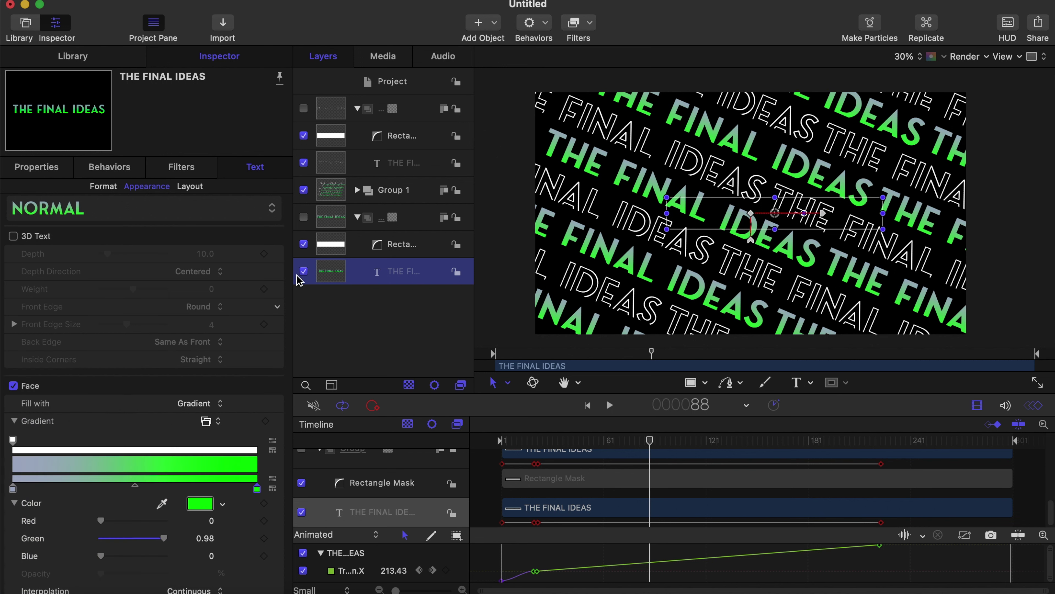
Step: On the outlined text copy layer, set Outline fill to Gradient and expand its editor
left_click(397, 168)
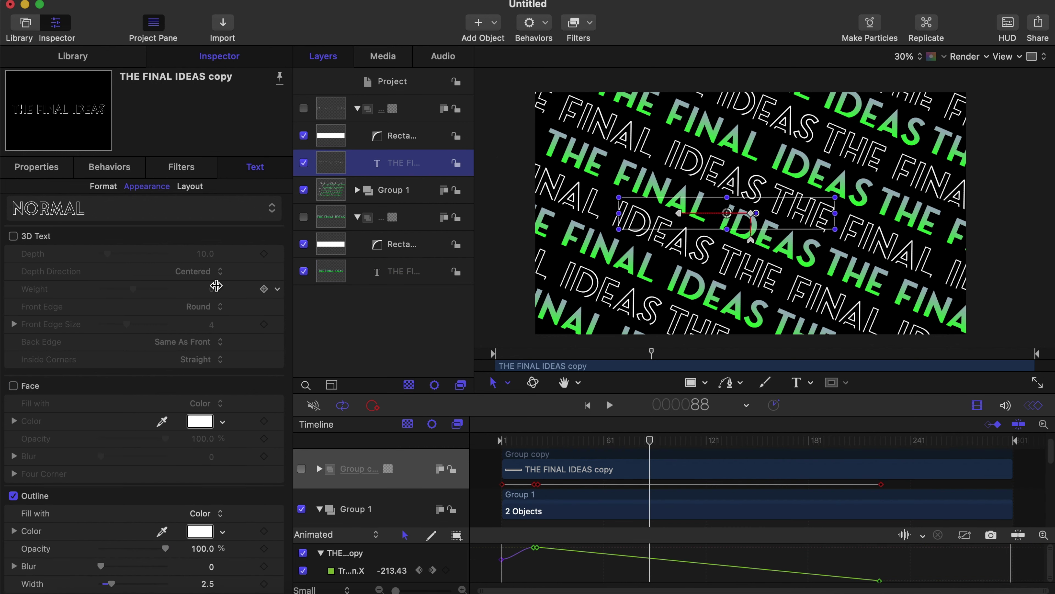
scroll(171, 423, "down", 3)
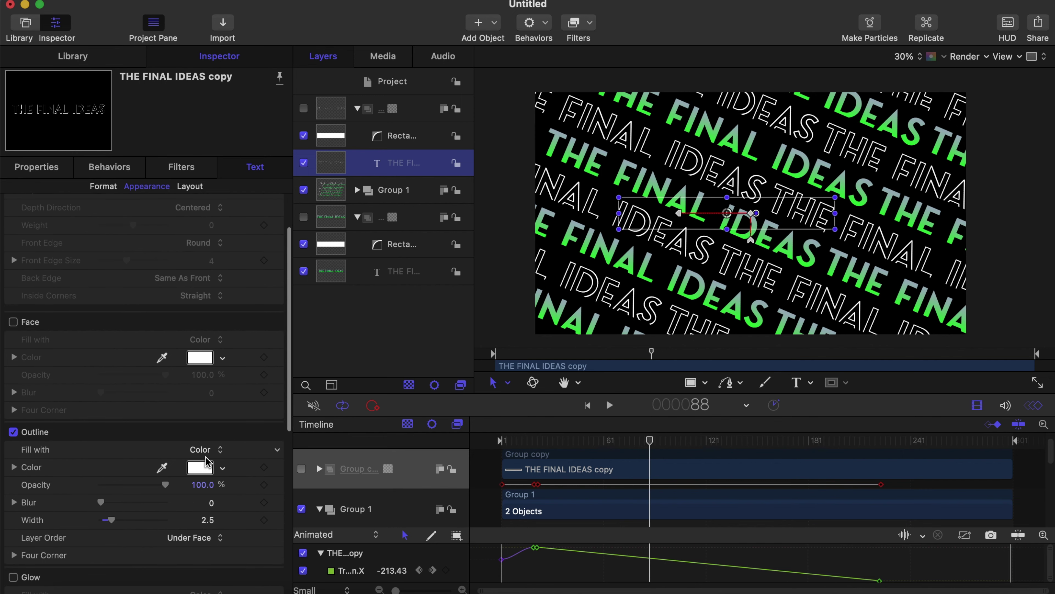
left_click(203, 449)
left_click(212, 475)
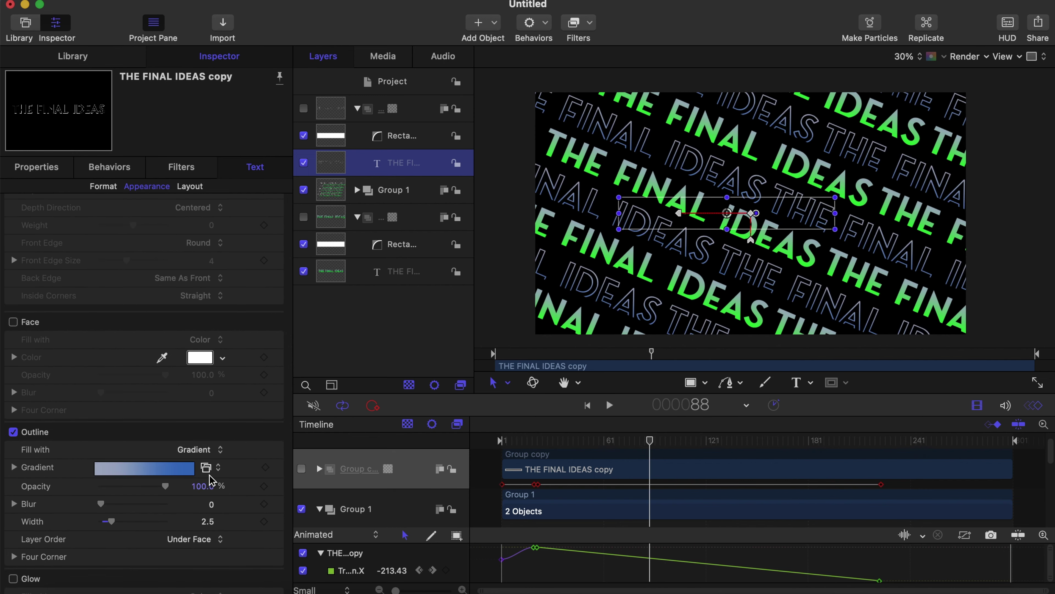
left_click(15, 468)
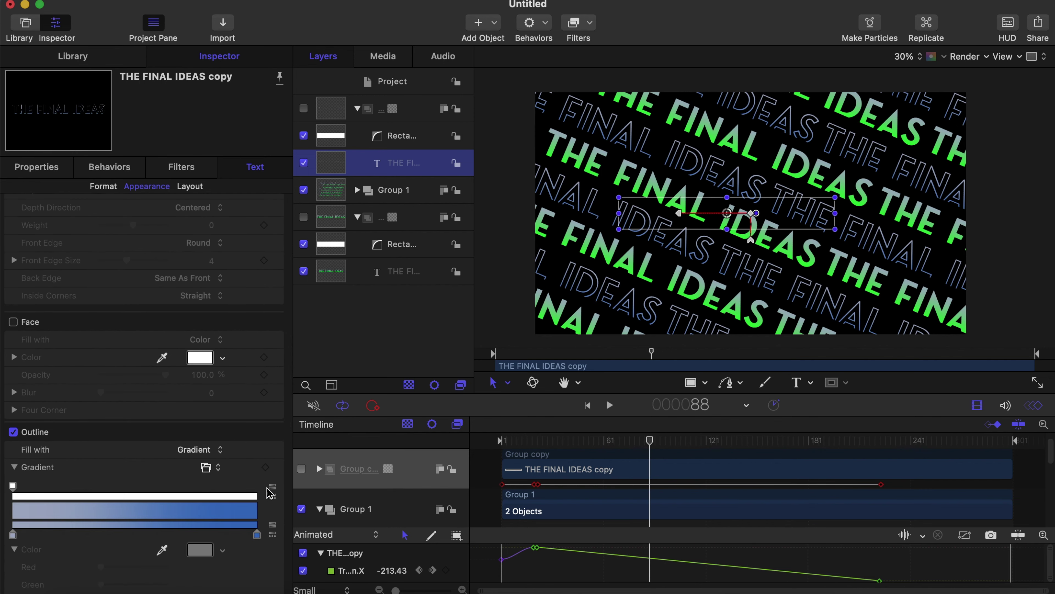
Step: Make the outline gradient's end stop teal (Red 0, Green 0.57, Blue 0.57) and preview playback
scroll(235, 529, "down", 8)
left_click(257, 353)
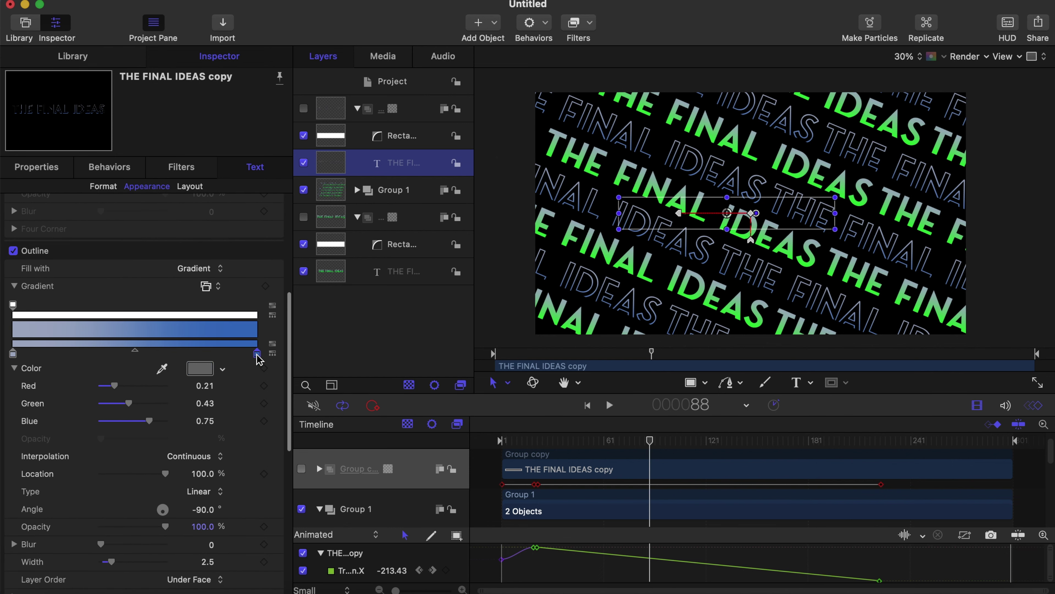
left_click(200, 369)
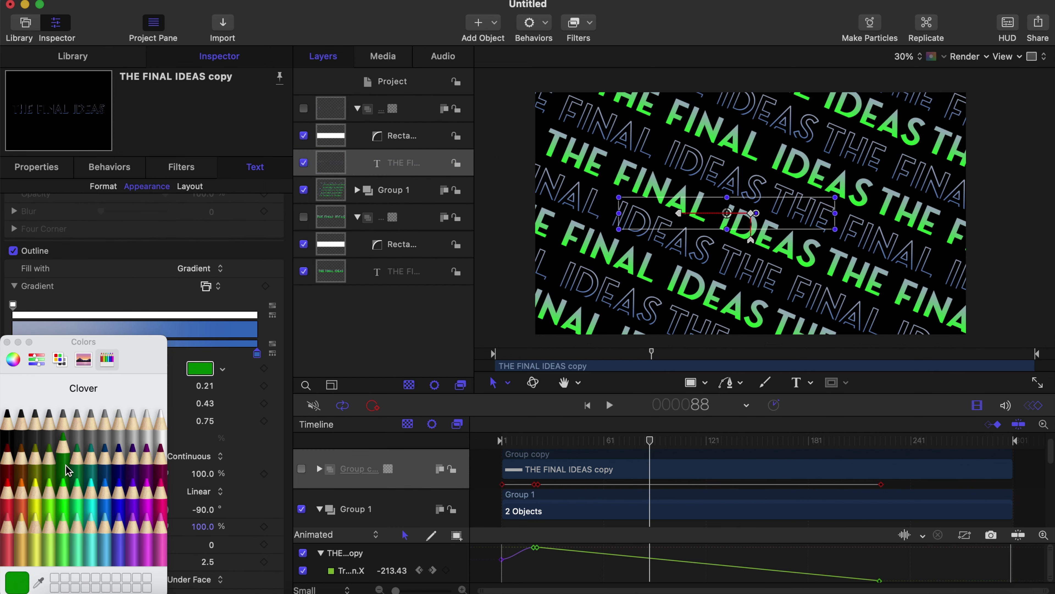
left_click(94, 465)
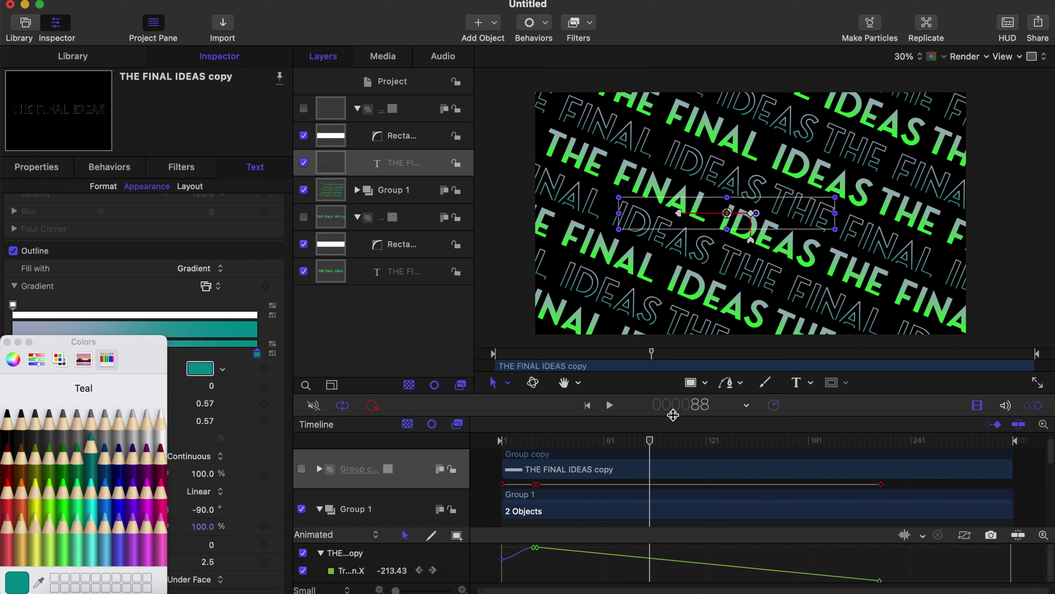
left_click(7, 342)
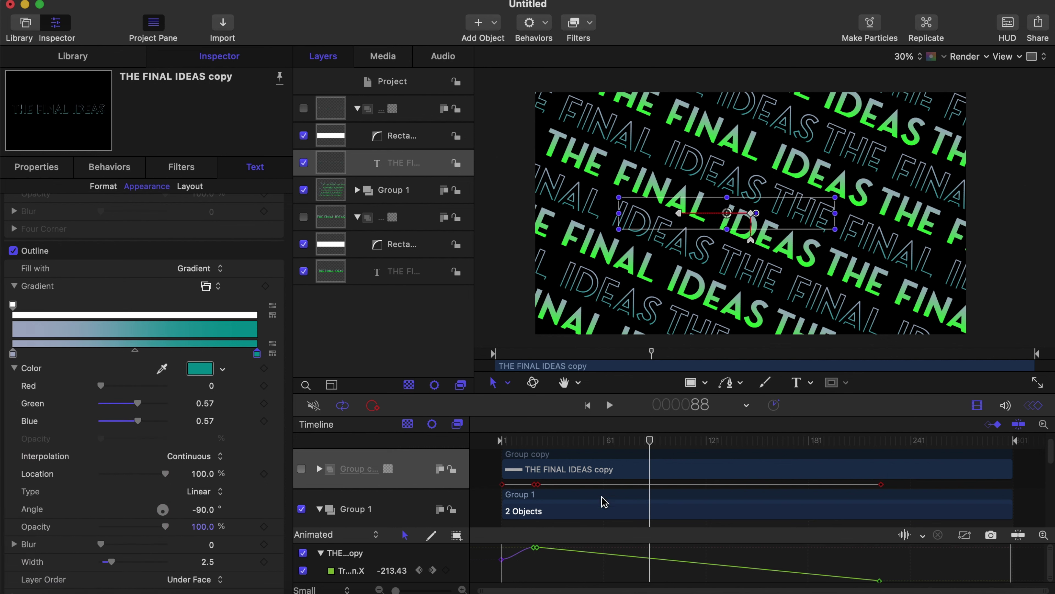
key("Home")
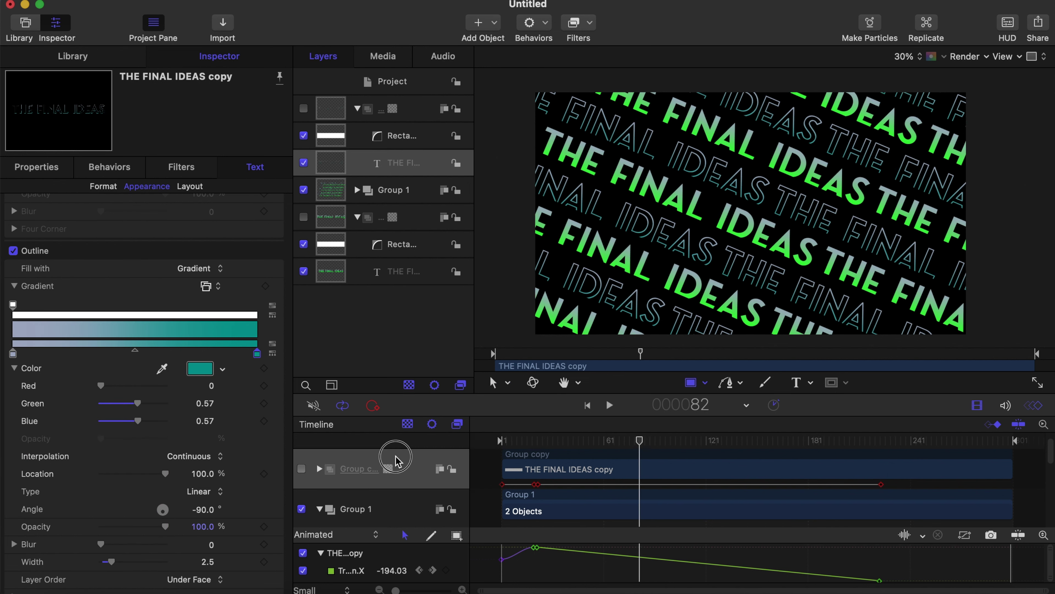
key("space")
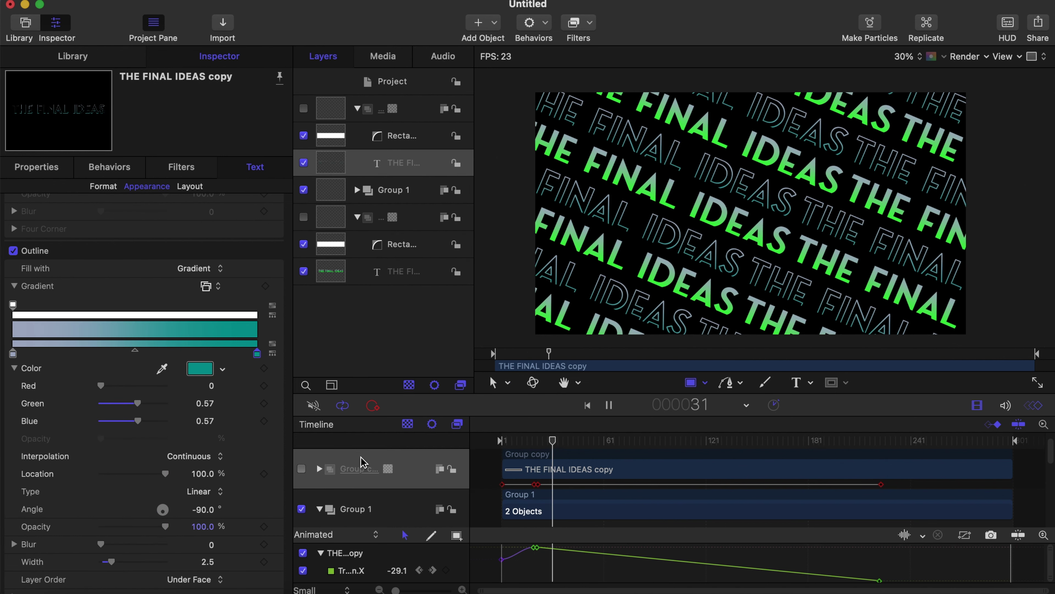